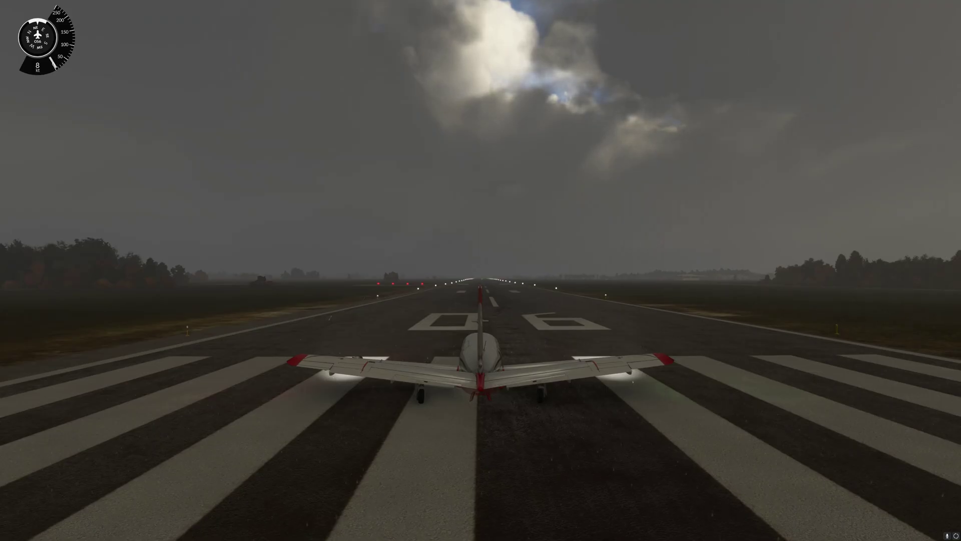
# Switch from the external aircraft view to the cockpit instrument panel
pyautogui.press('End')
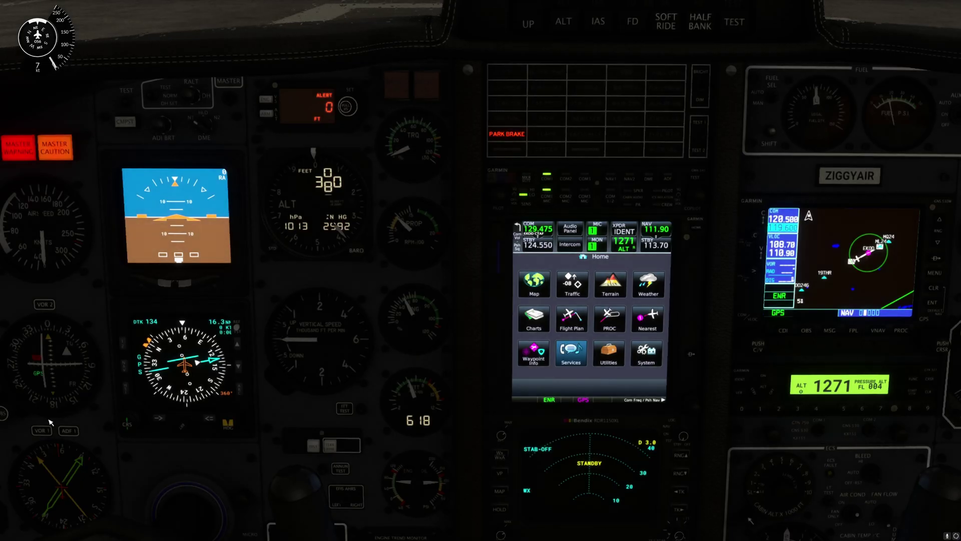
pyautogui.hotkey('ctrl', 'space')
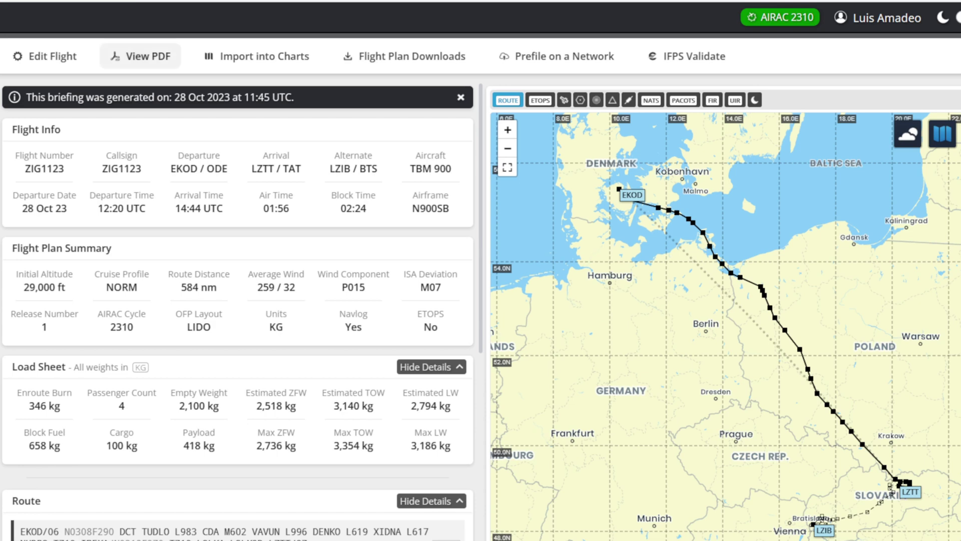
# Open the generated EKOD to LZTT briefing as a PDF and review its first page with the planned fuel
pyautogui.click(141, 56)
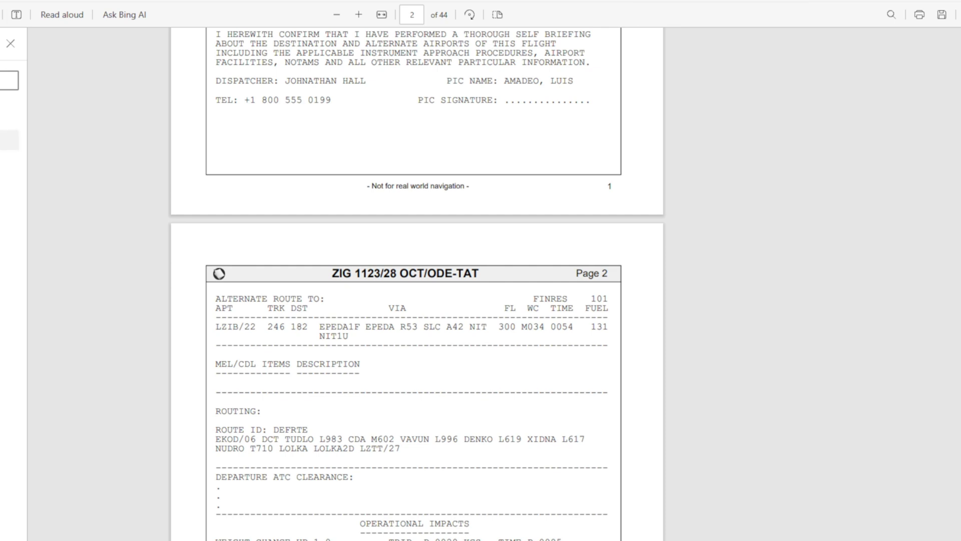
pyautogui.click(11, 44)
pyautogui.scroll(-3, 417, 280)
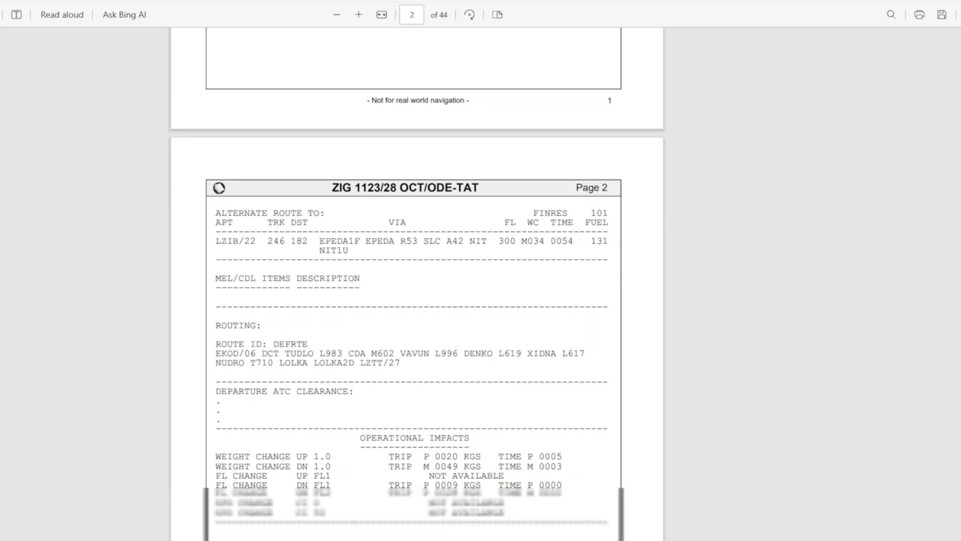
pyautogui.scroll(5, 417, 280)
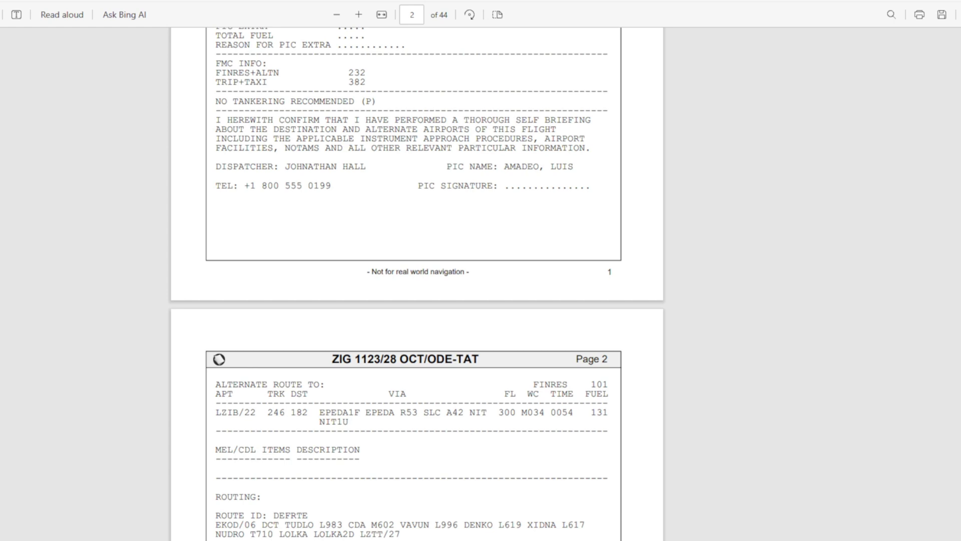
pyautogui.scroll(8, 417, 280)
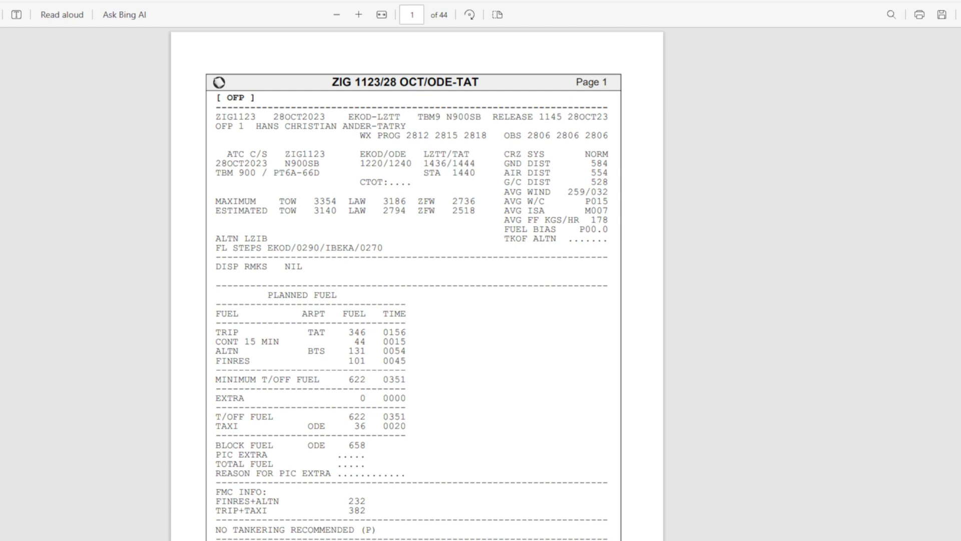
# Find the routing section on page 2 of the briefing and highlight the full route from EKOD to LZTT
pyautogui.scroll(-10, 417, 280)
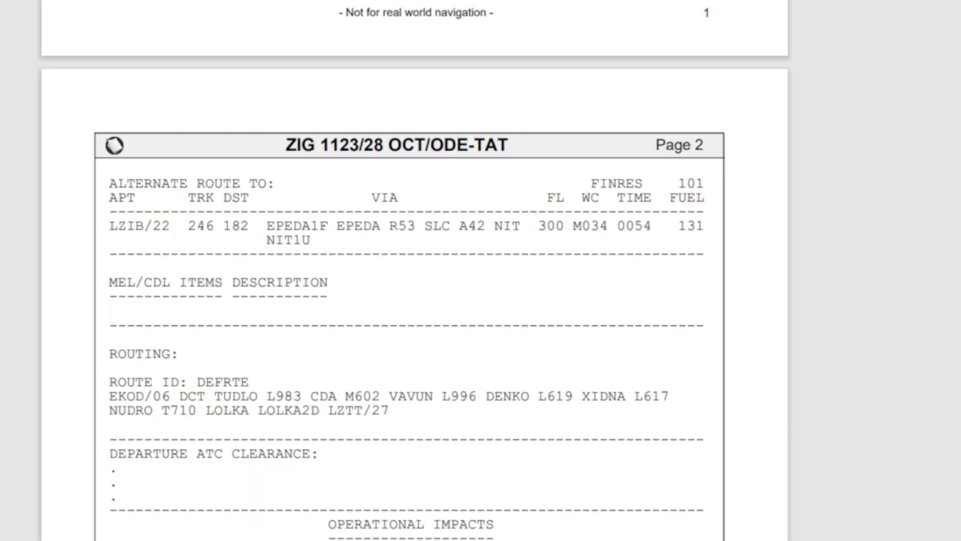
pyautogui.moveTo(214, 324); pyautogui.dragTo(463, 353)
pyautogui.moveTo(485, 395); pyautogui.dragTo(389, 410)
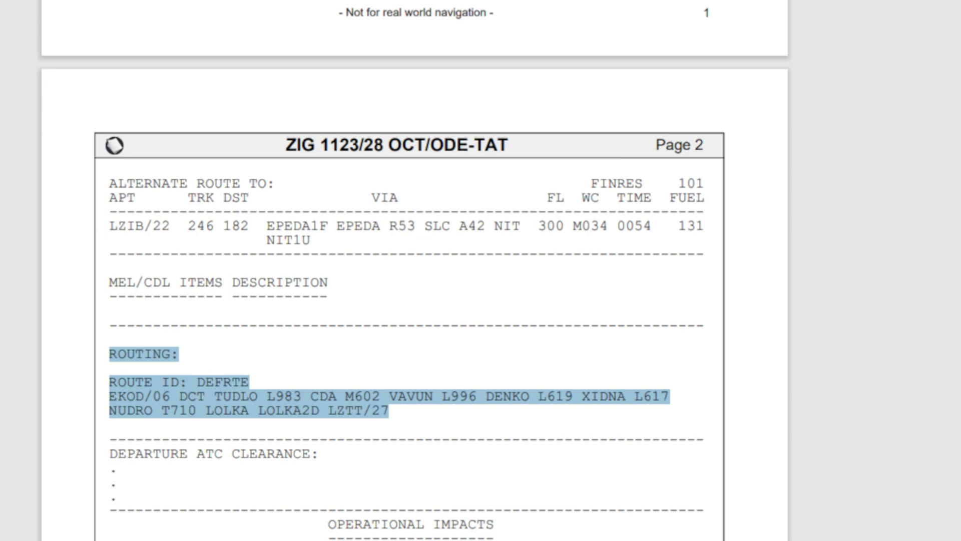
pyautogui.press('Escape')
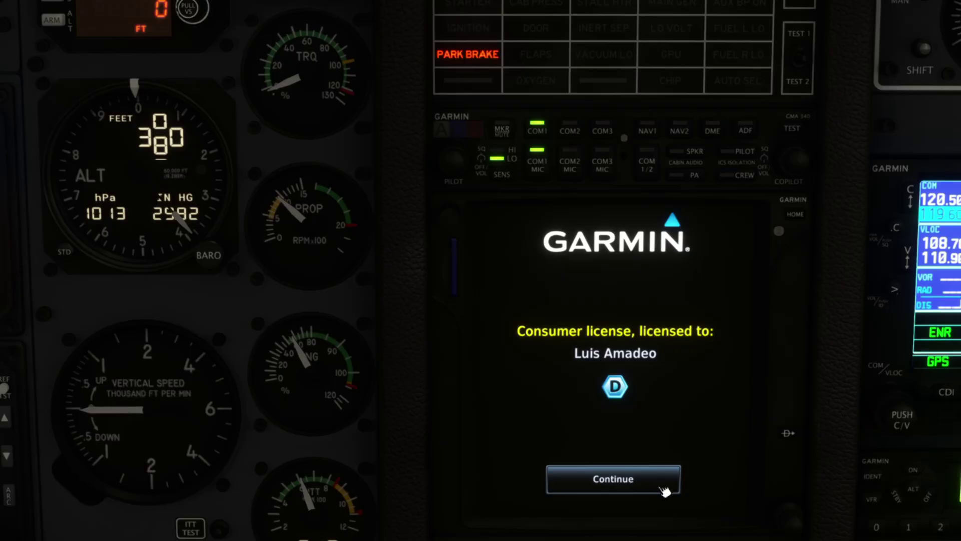
# Switch to the Garmin unit in the cockpit and acknowledge its license, database and instrument self-test start-up pages
pyautogui.click(663, 485)
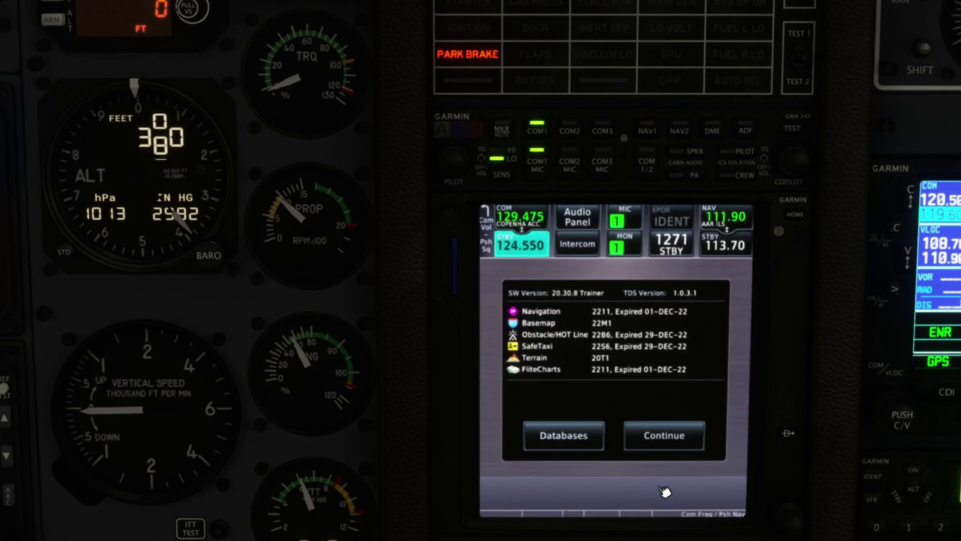
pyautogui.click(668, 442)
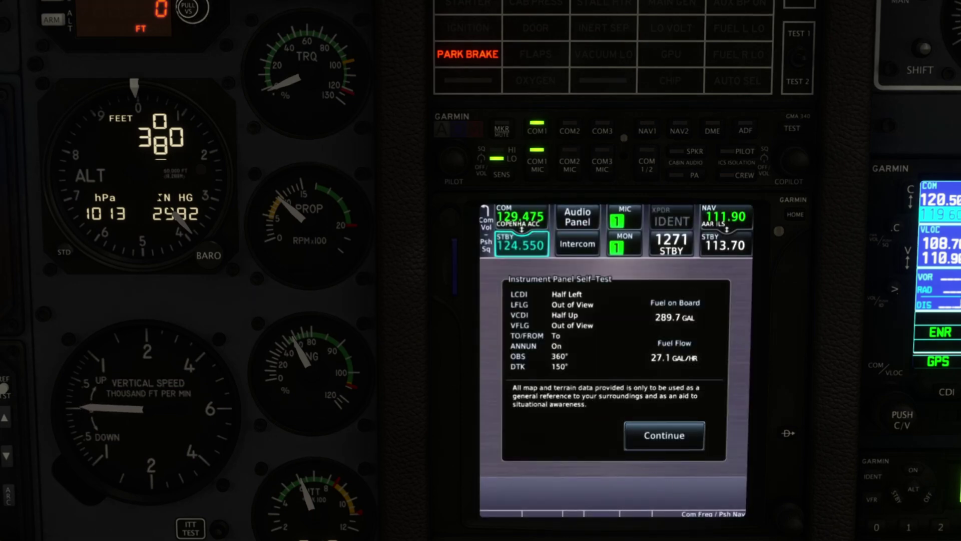
pyautogui.click(675, 435)
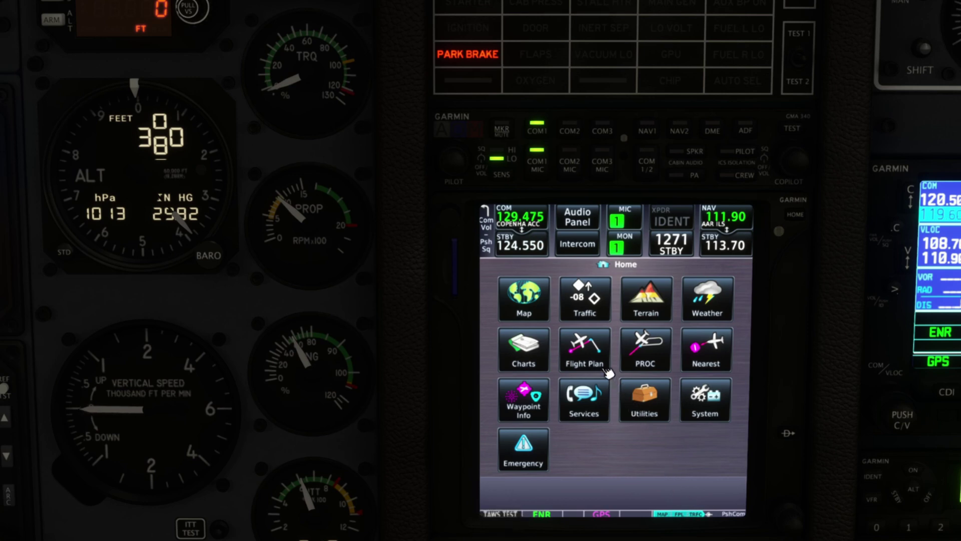
# Open the active flight plan and add LZTT as the destination waypoint after EKOD
pyautogui.click(594, 352)
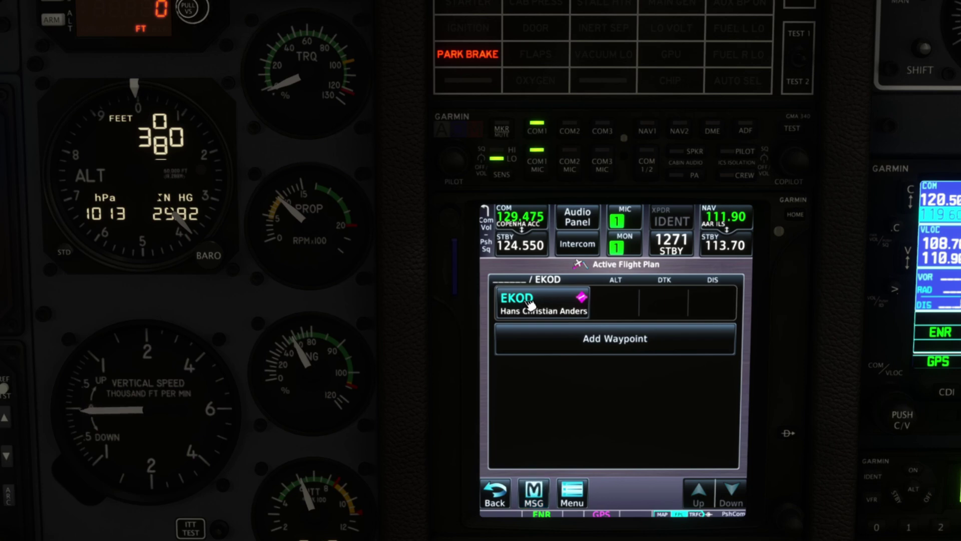
pyautogui.click(569, 344)
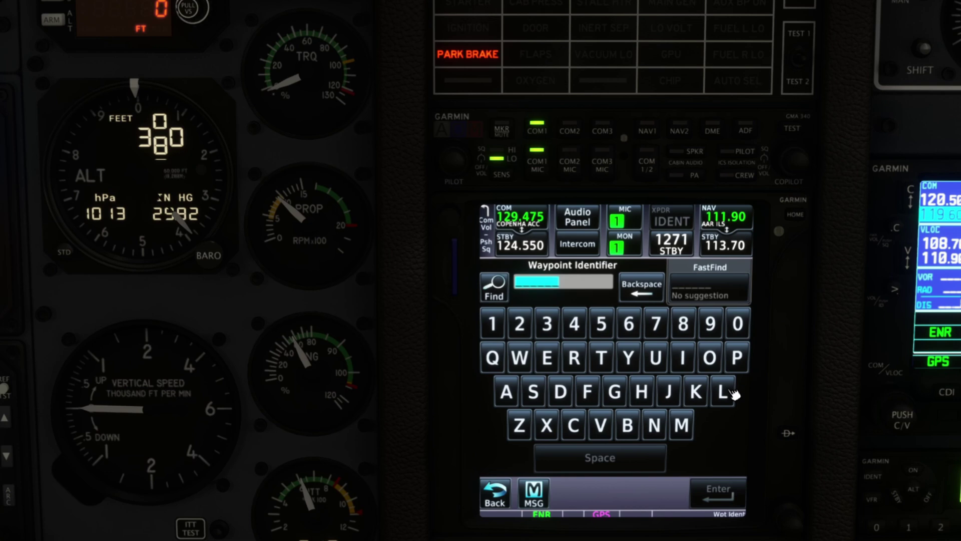
pyautogui.click(730, 393)
pyautogui.click(520, 424)
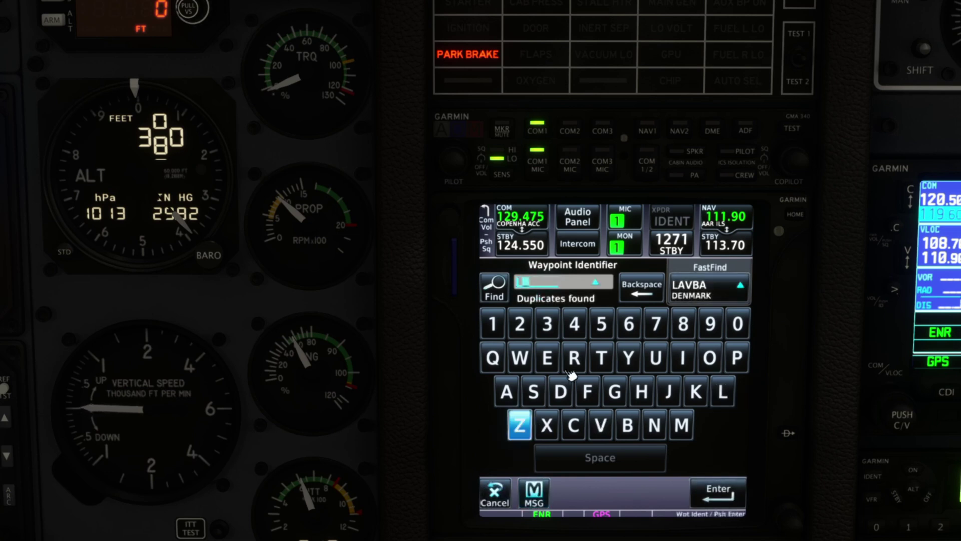
pyautogui.click(606, 358)
pyautogui.click(606, 359)
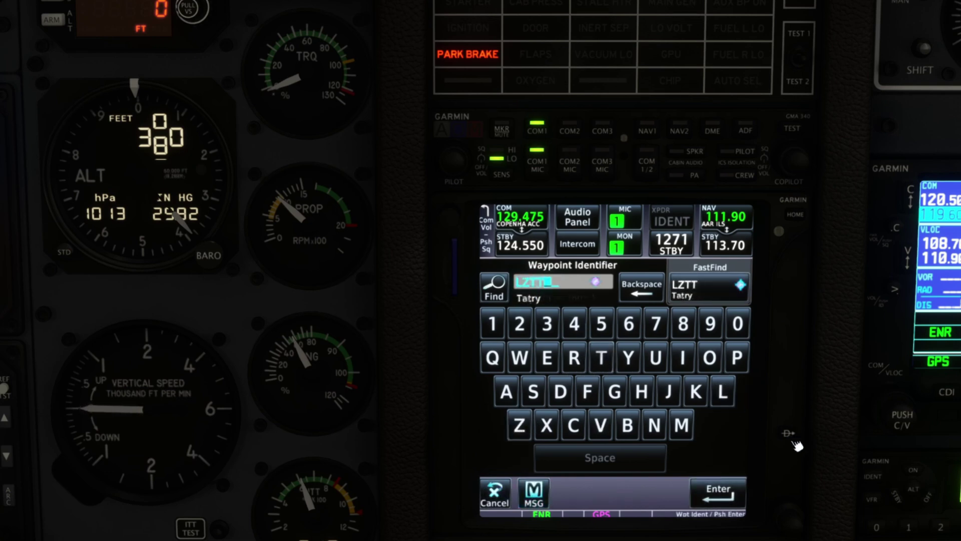
pyautogui.click(730, 498)
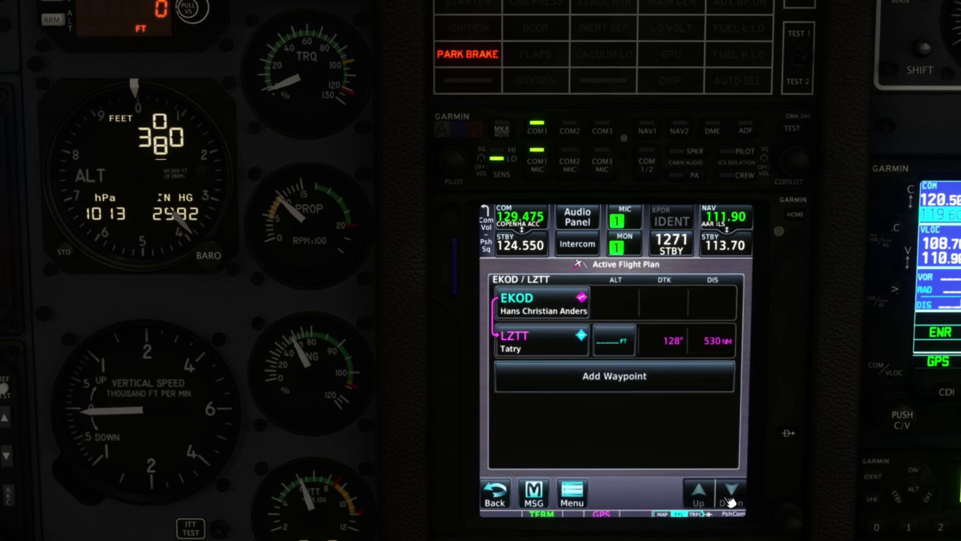
# Insert waypoint TUDLO directly after EKOD in the active flight plan
pyautogui.click(548, 310)
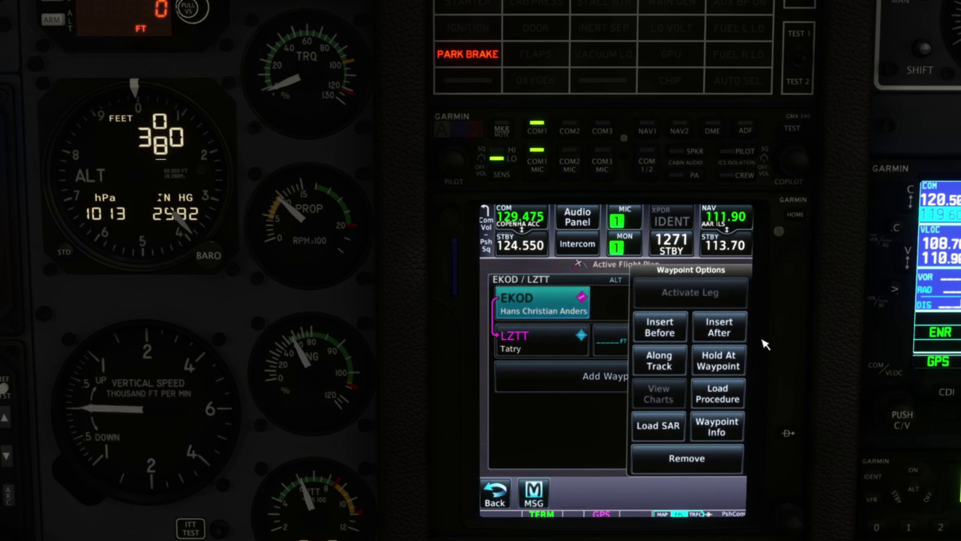
pyautogui.click(733, 329)
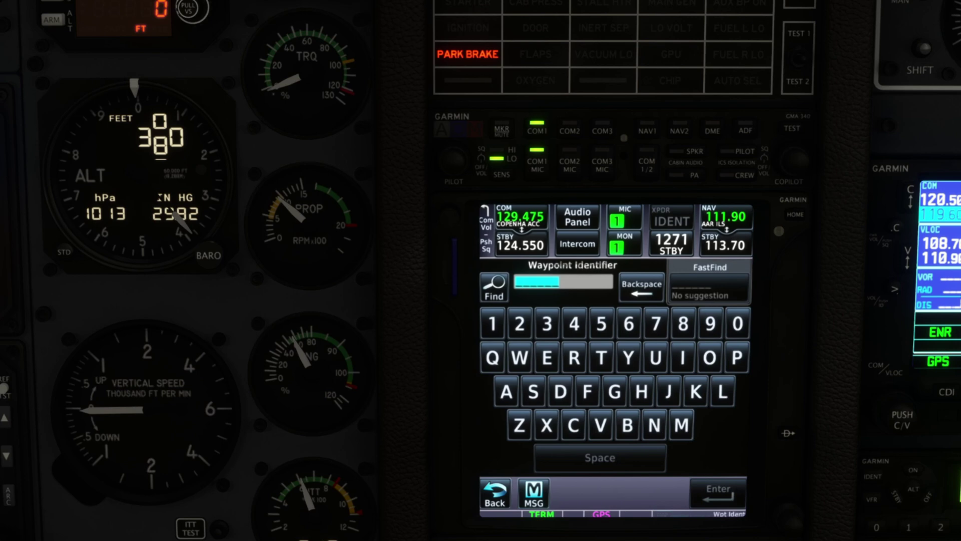
pyautogui.click(606, 363)
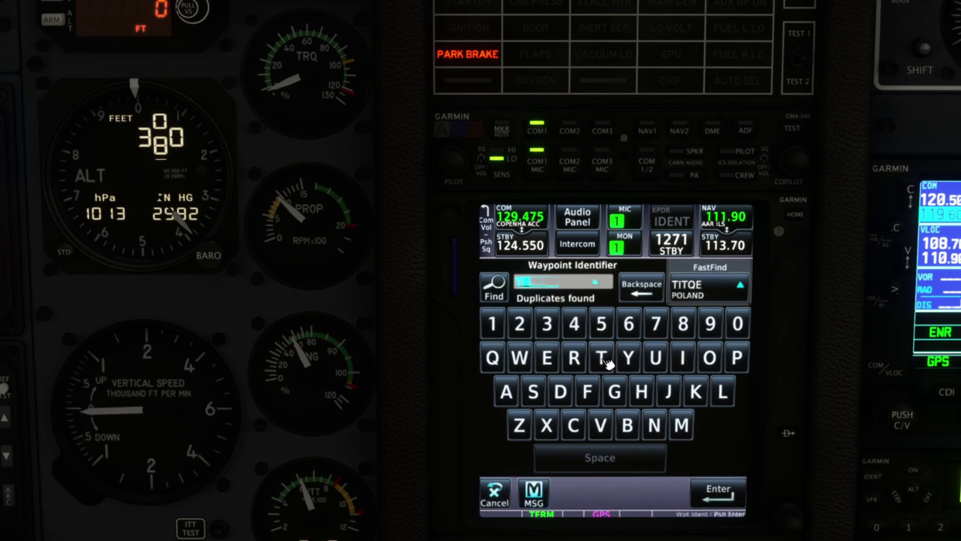
pyautogui.click(656, 358)
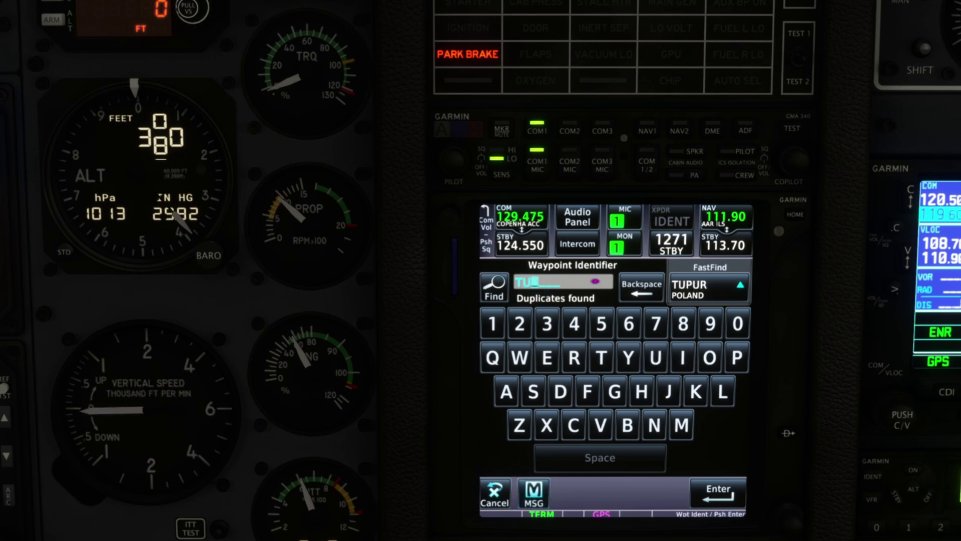
pyautogui.click(561, 392)
pyautogui.click(720, 392)
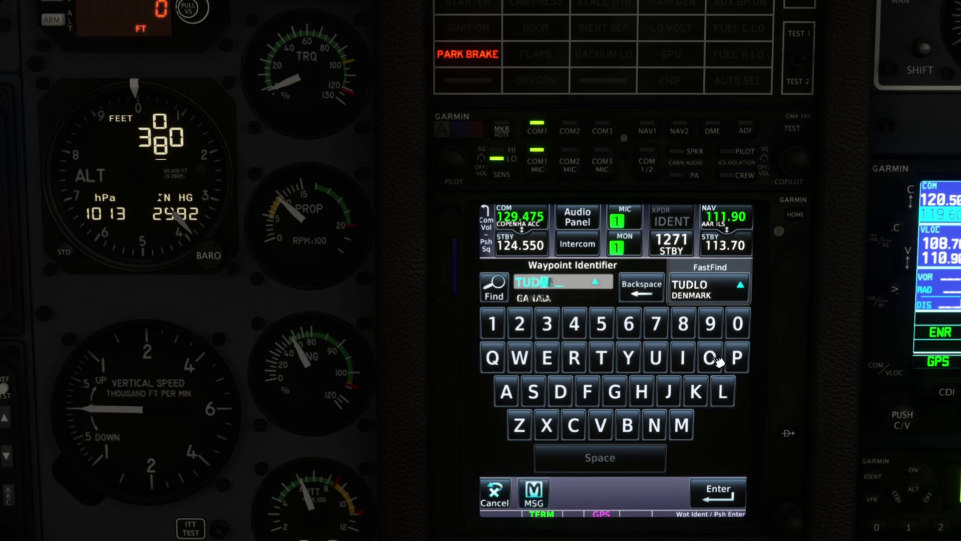
pyautogui.click(710, 358)
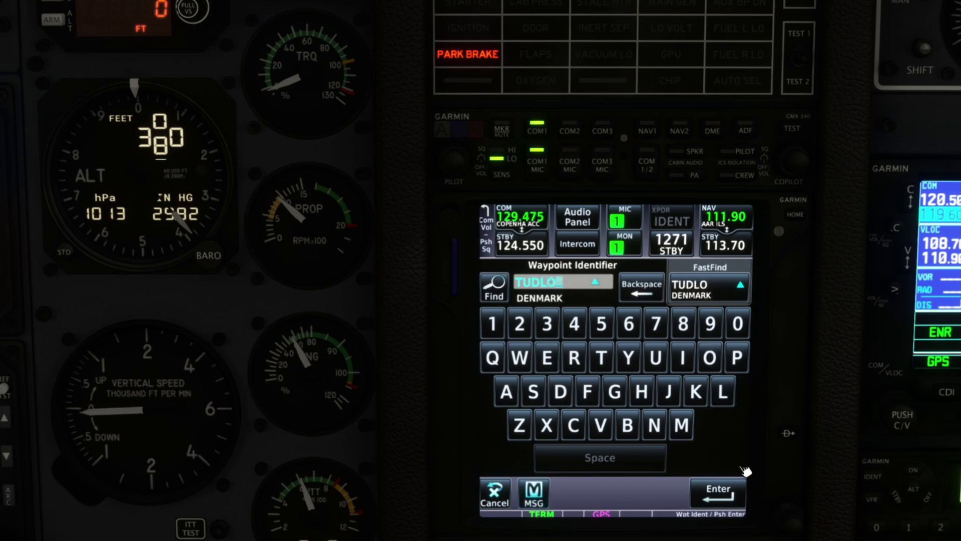
pyautogui.click(727, 497)
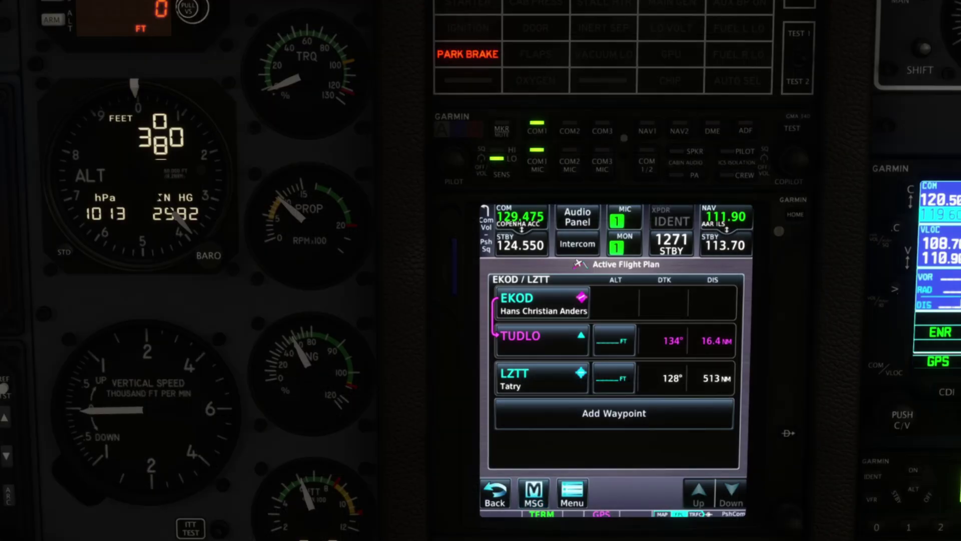
# Load airway L983 from TUDLO with CDA as its exit waypoint
pyautogui.click(544, 341)
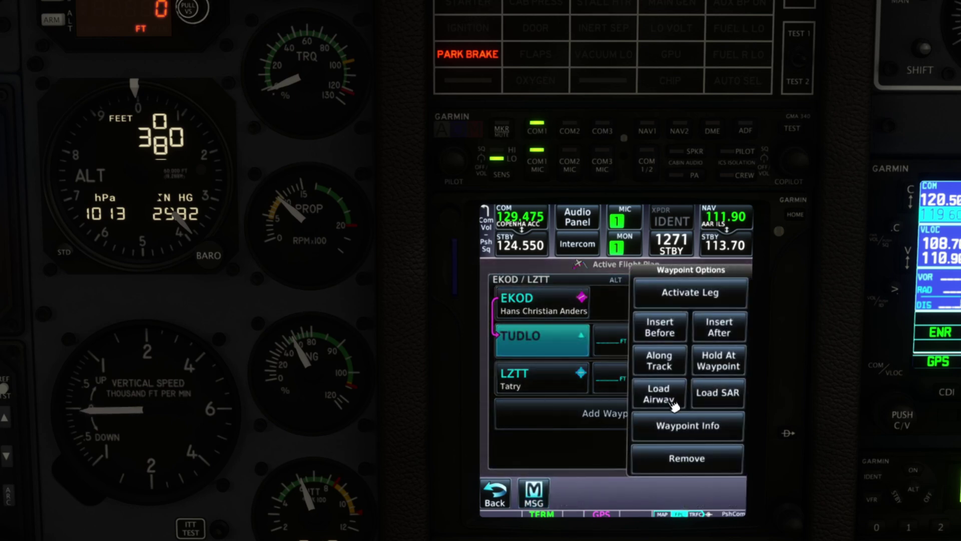
pyautogui.click(659, 394)
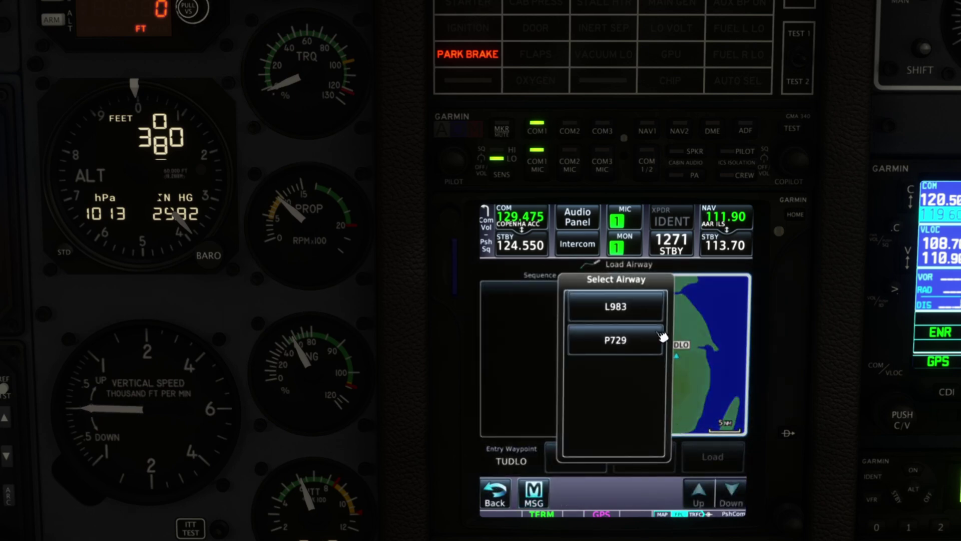
pyautogui.click(644, 309)
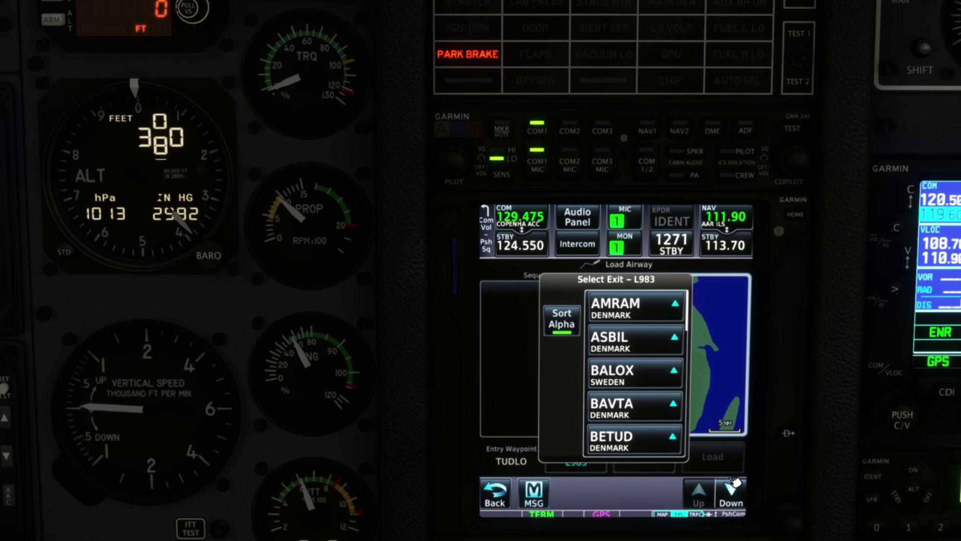
pyautogui.click(739, 499)
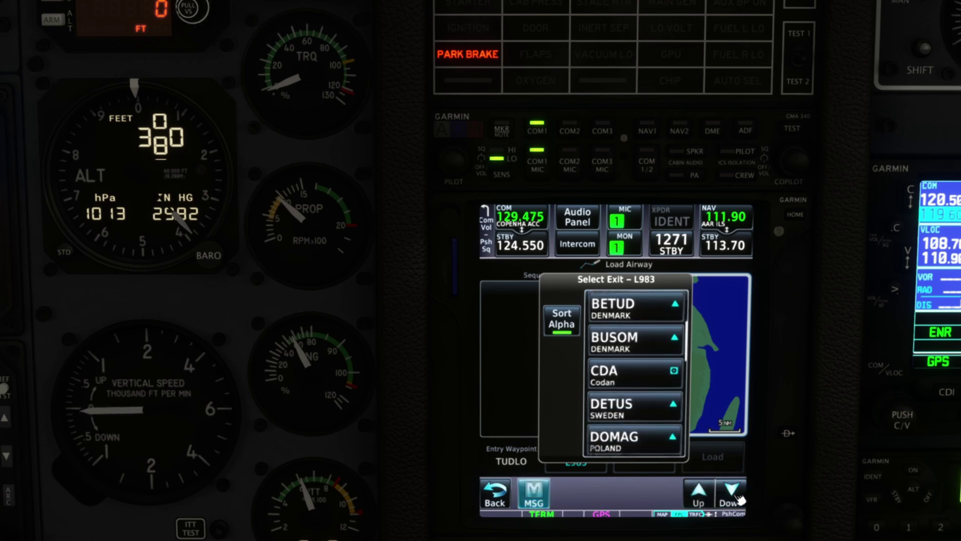
pyautogui.click(631, 376)
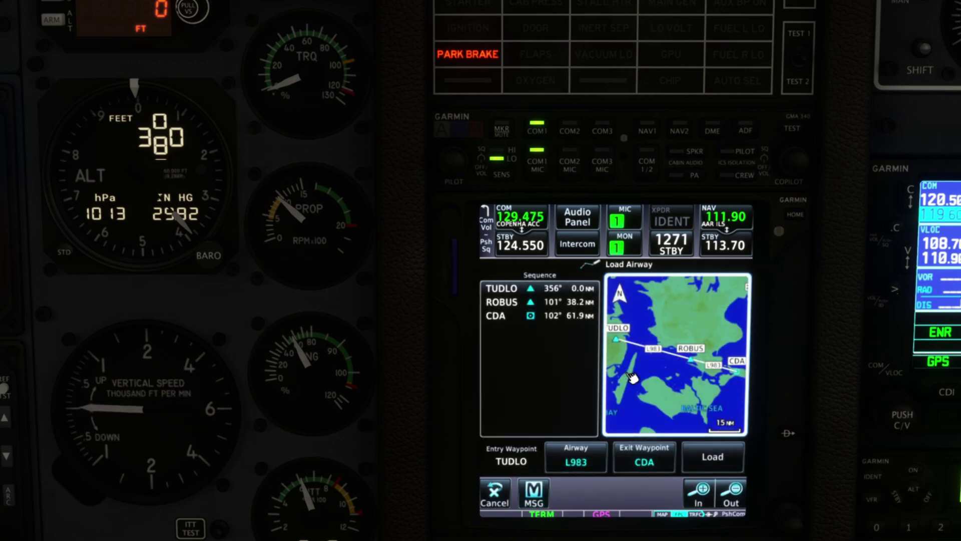
pyautogui.click(716, 463)
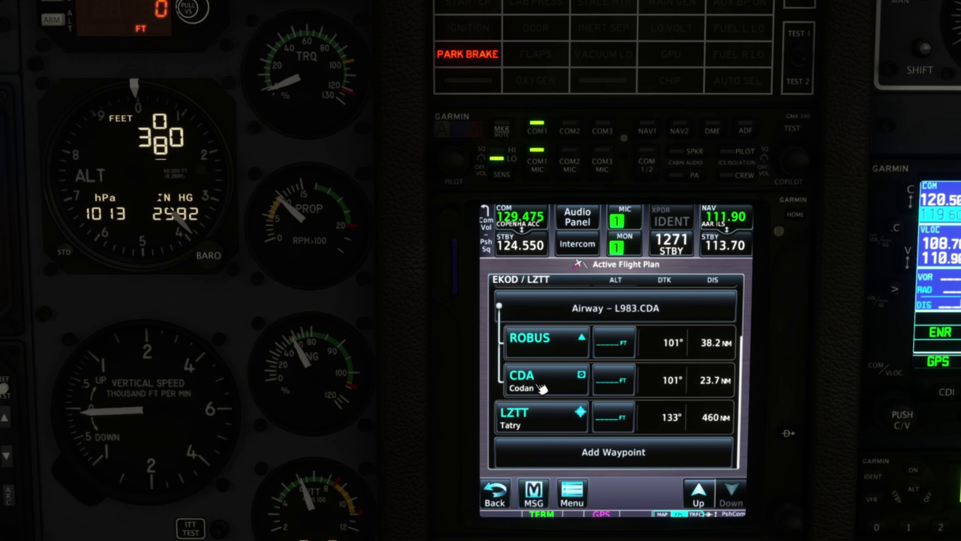
# Load airway M602 from CDA with VAVUN as its exit waypoint
pyautogui.click(543, 387)
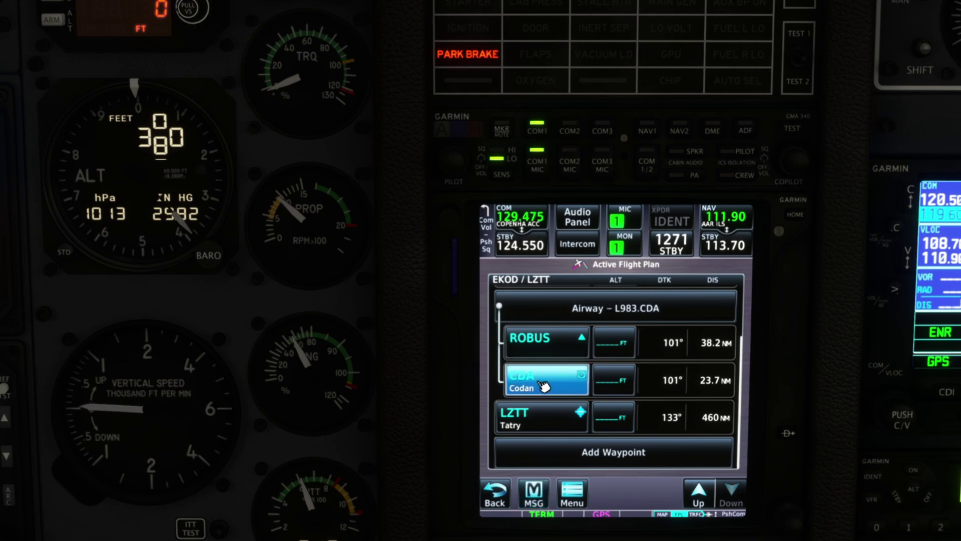
pyautogui.click(668, 395)
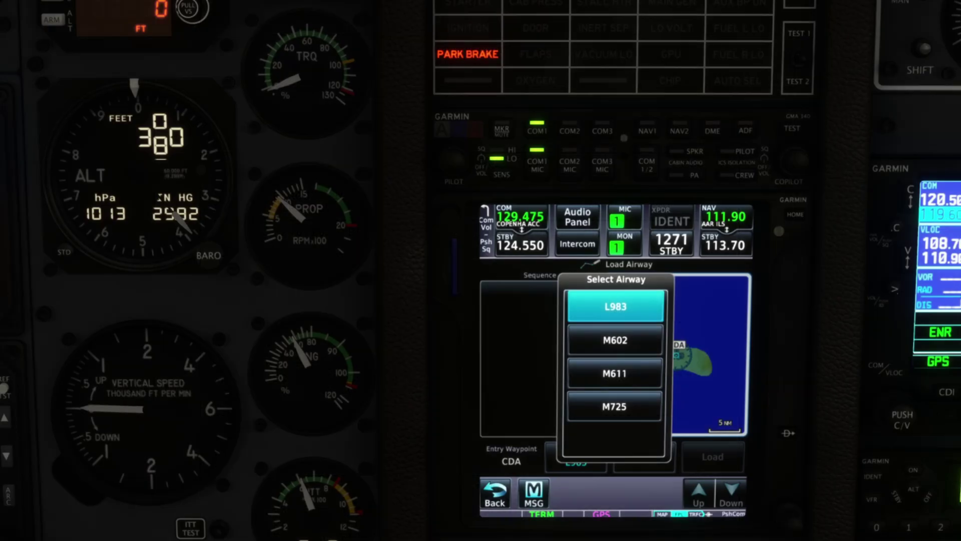
pyautogui.click(621, 345)
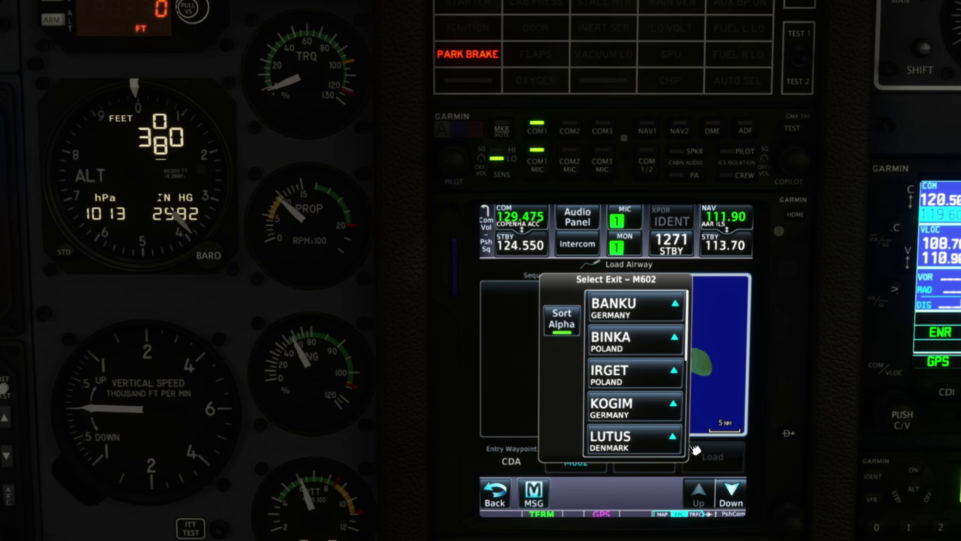
pyautogui.click(744, 500)
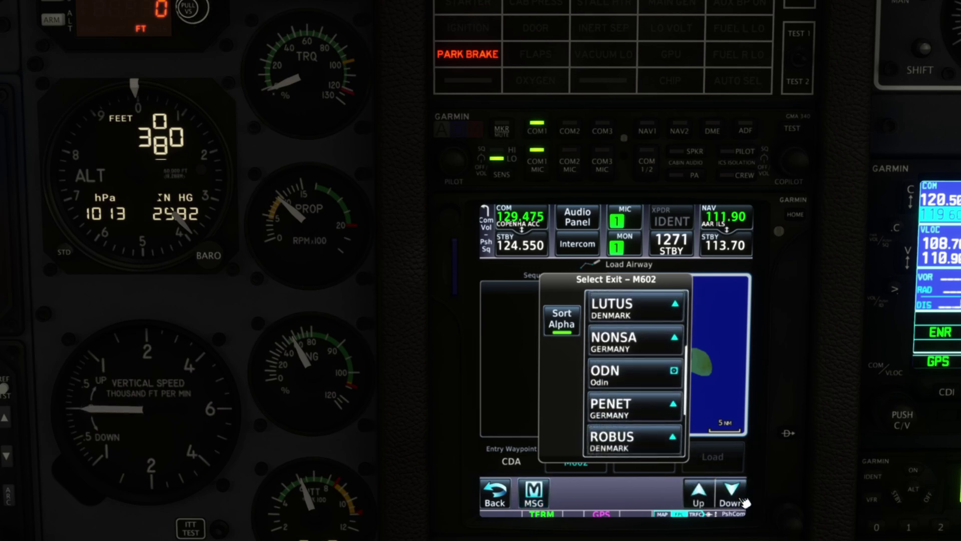
pyautogui.click(744, 501)
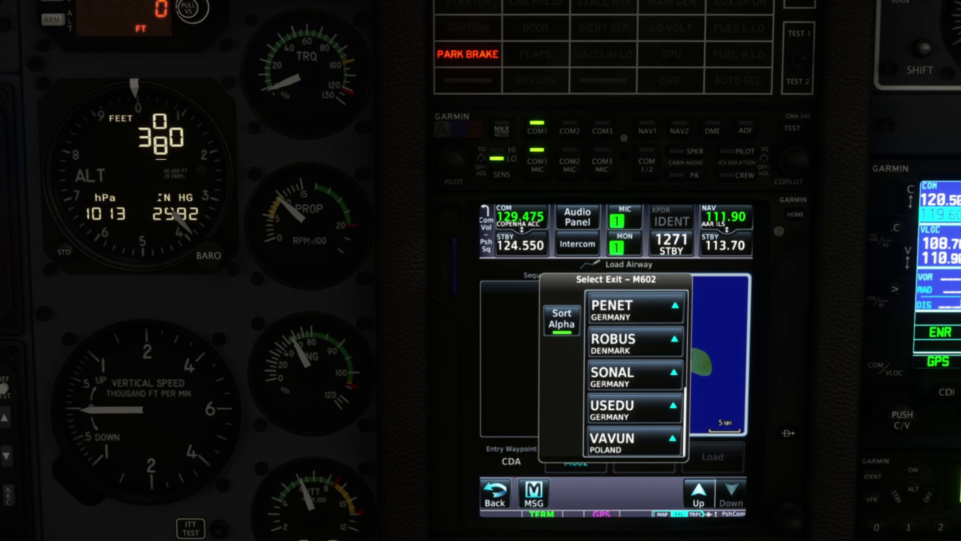
pyautogui.click(636, 444)
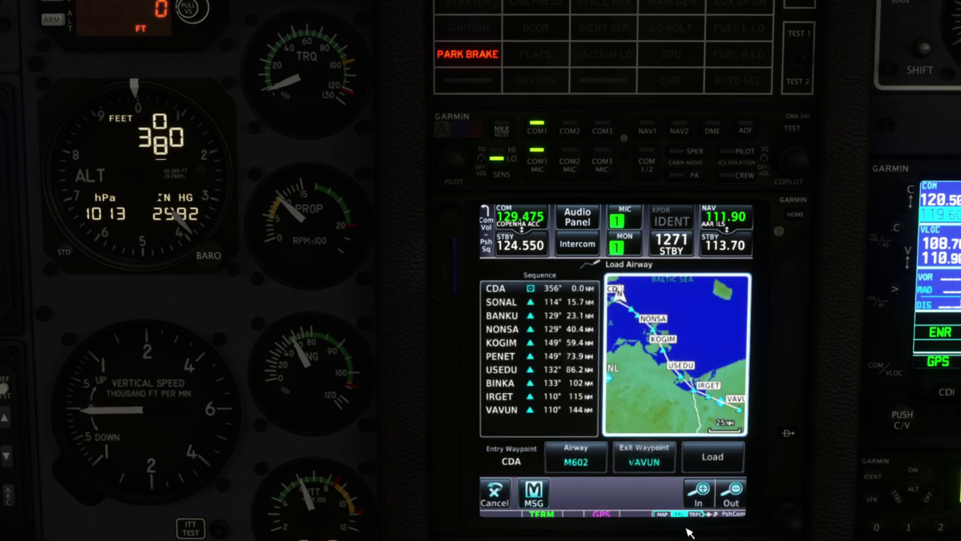
pyautogui.click(713, 458)
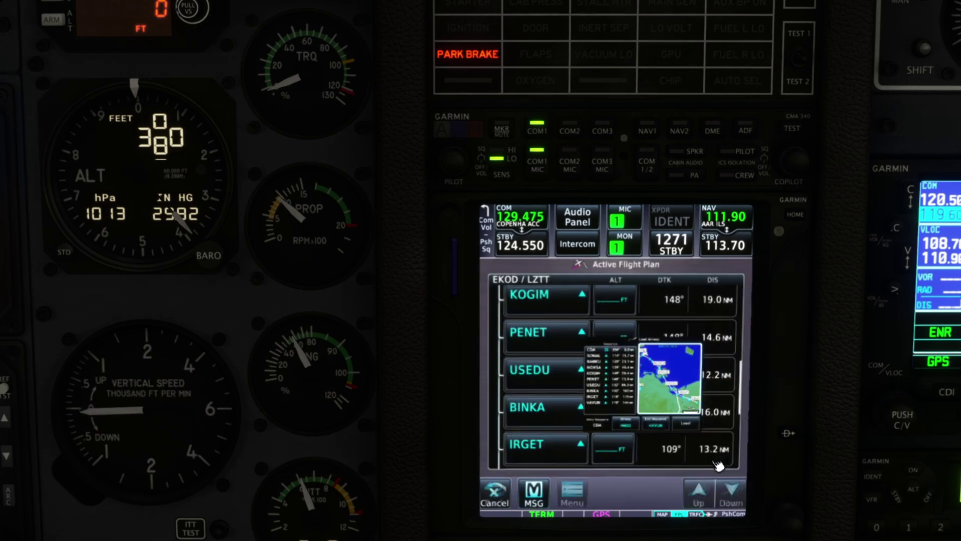
# Load airway L996 from VAVUN with DENKO as its exit waypoint
pyautogui.scroll(-3, 719, 463)
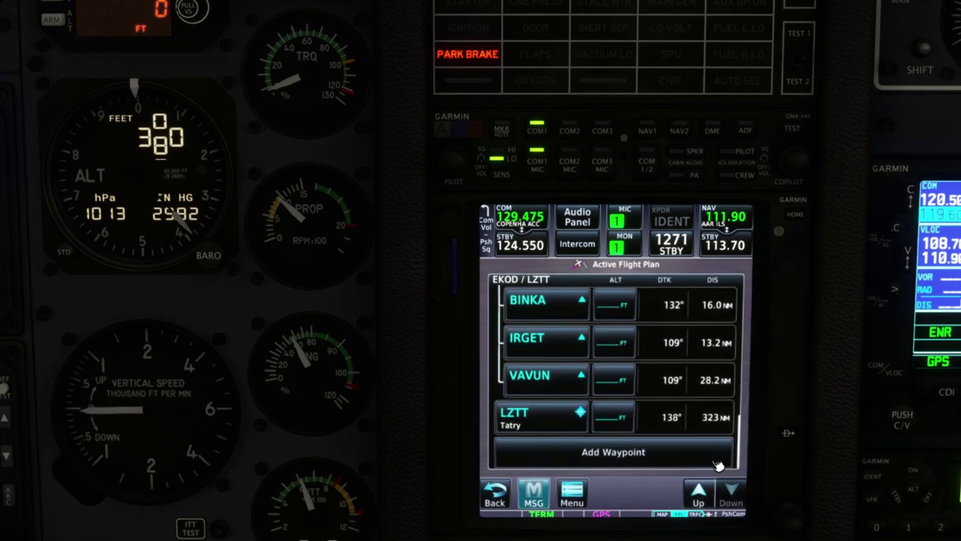
pyautogui.click(551, 386)
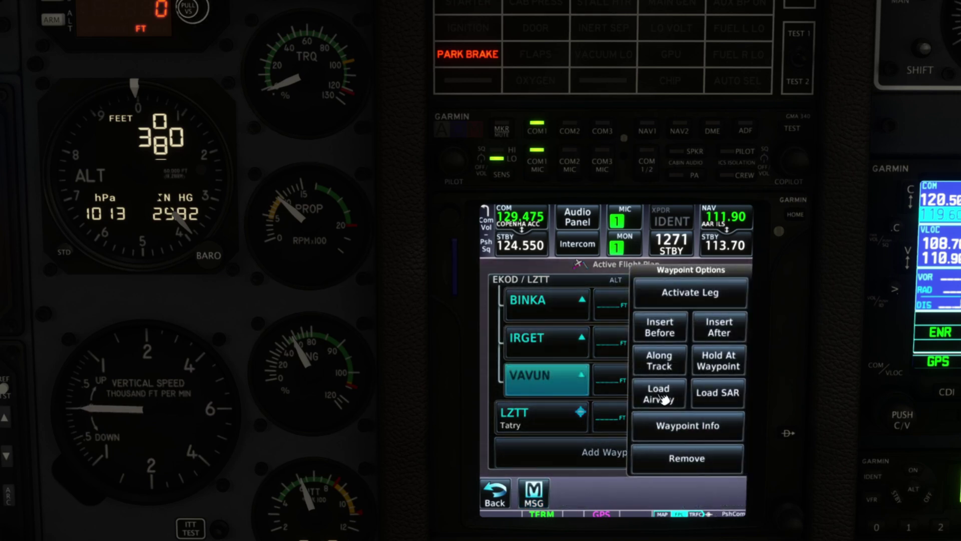
pyautogui.click(664, 399)
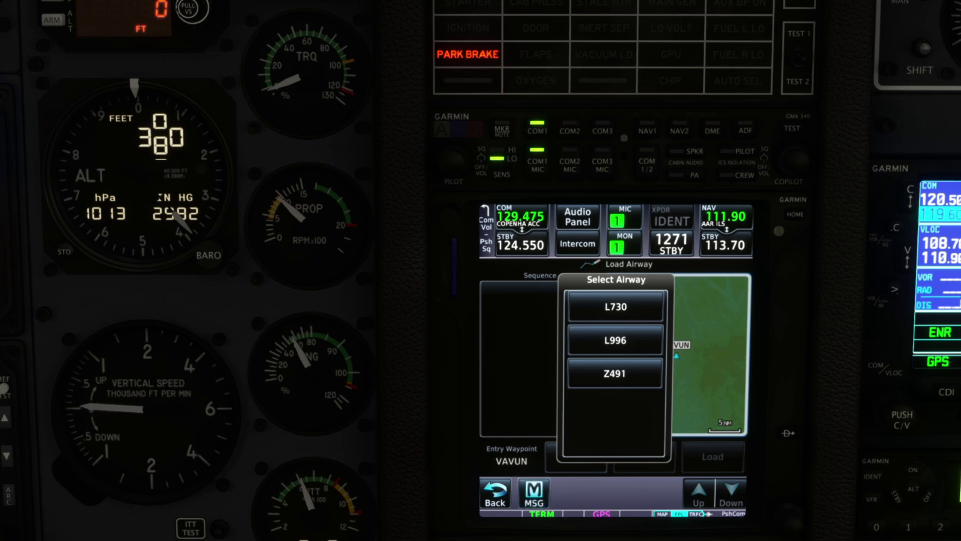
pyautogui.click(634, 344)
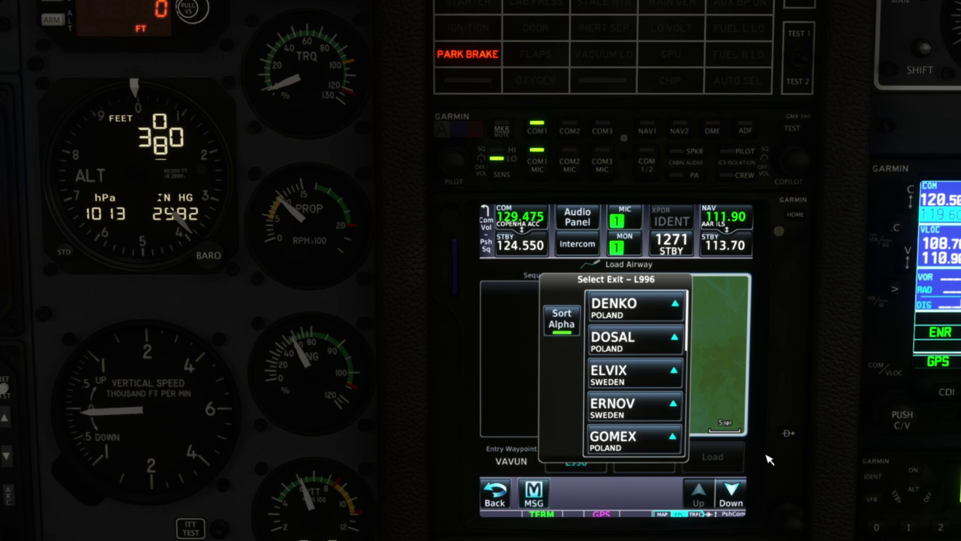
pyautogui.click(640, 307)
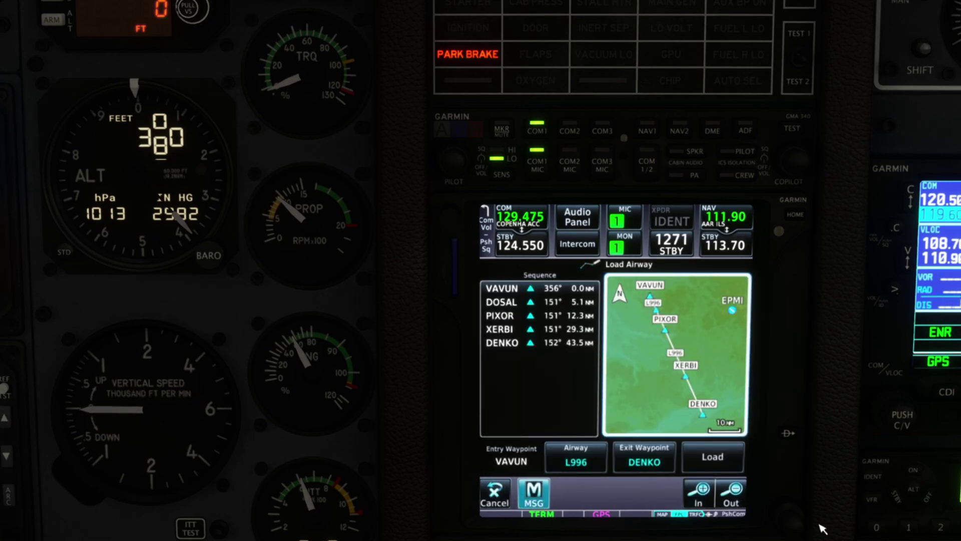
pyautogui.click(724, 462)
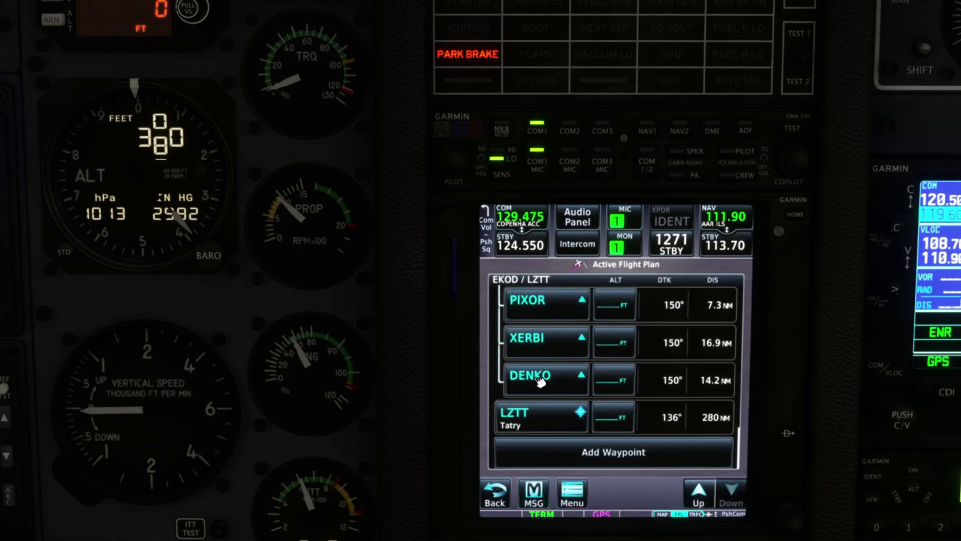
# Load airway L619 from DENKO with XIDNA as its exit waypoint
pyautogui.click(540, 383)
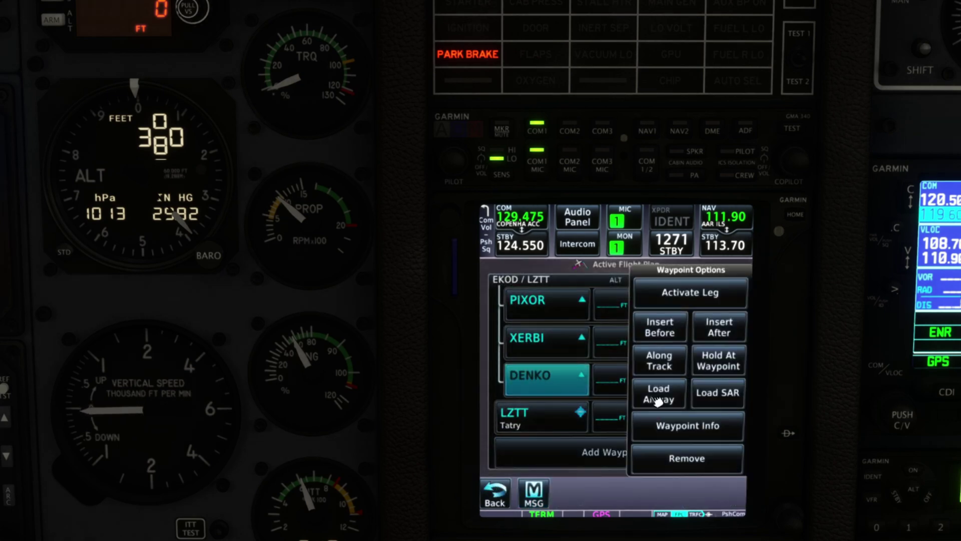
pyautogui.click(669, 399)
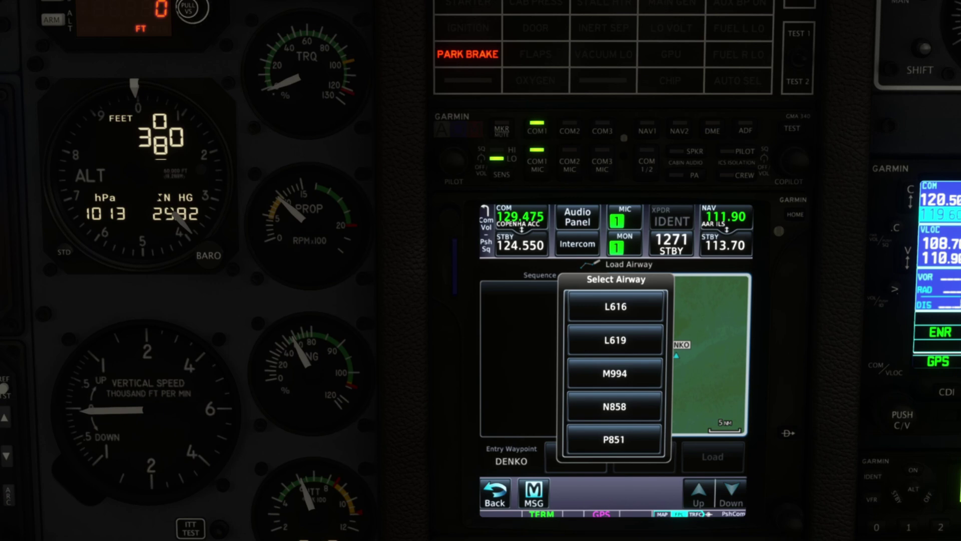
pyautogui.click(643, 345)
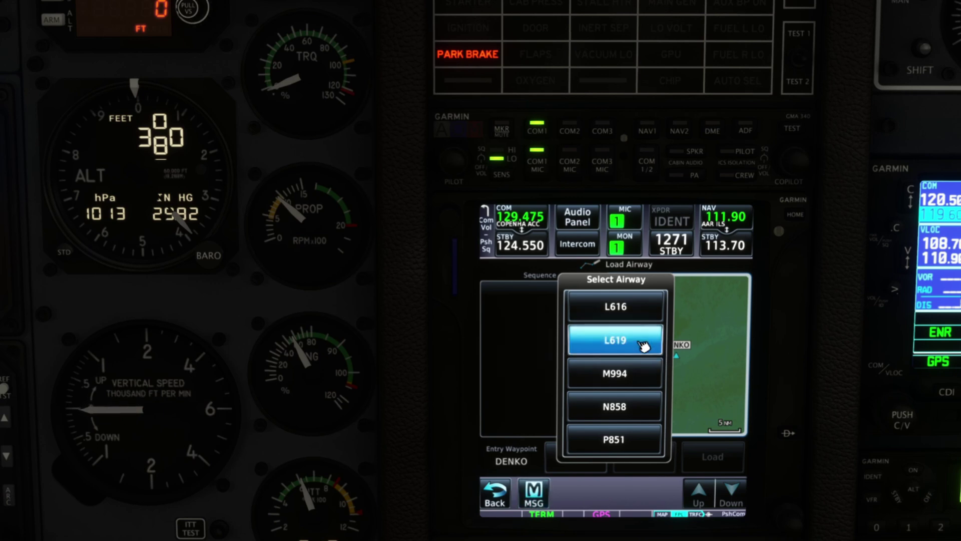
pyautogui.click(732, 493)
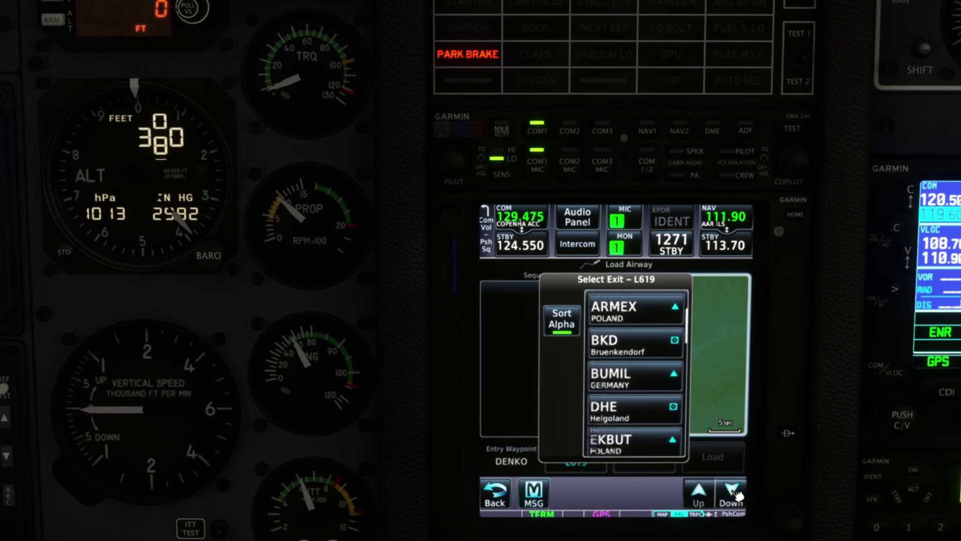
pyautogui.click(731, 493)
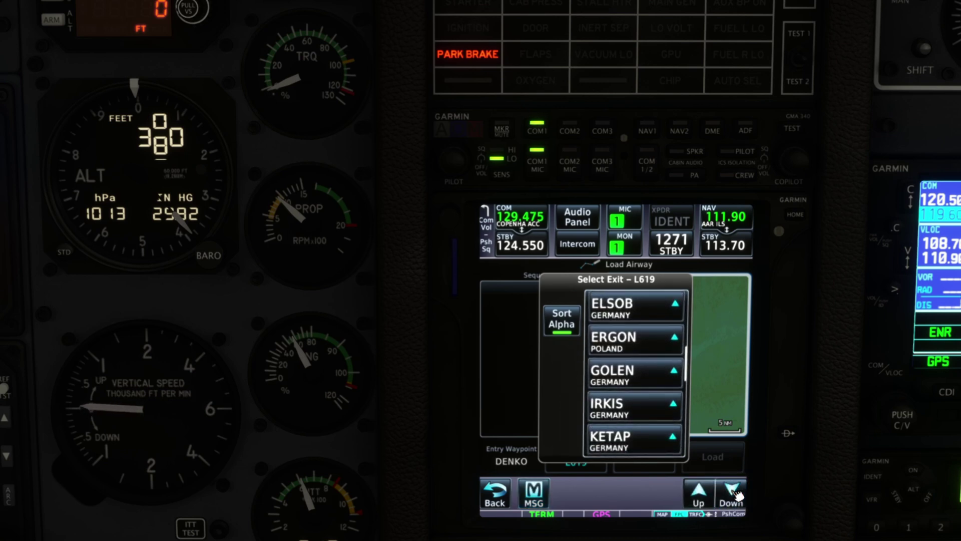
pyautogui.click(731, 493)
pyautogui.click(731, 493)
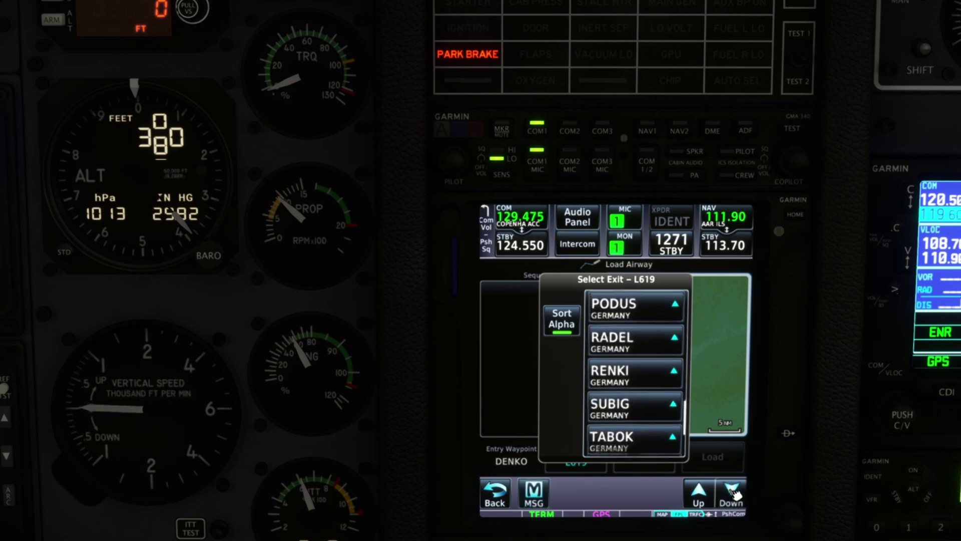
pyautogui.click(731, 493)
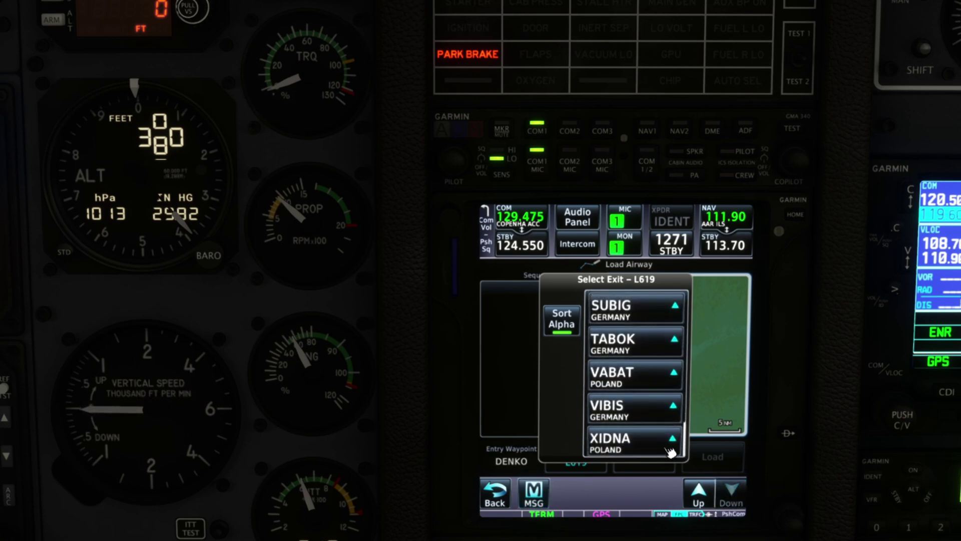
pyautogui.click(648, 447)
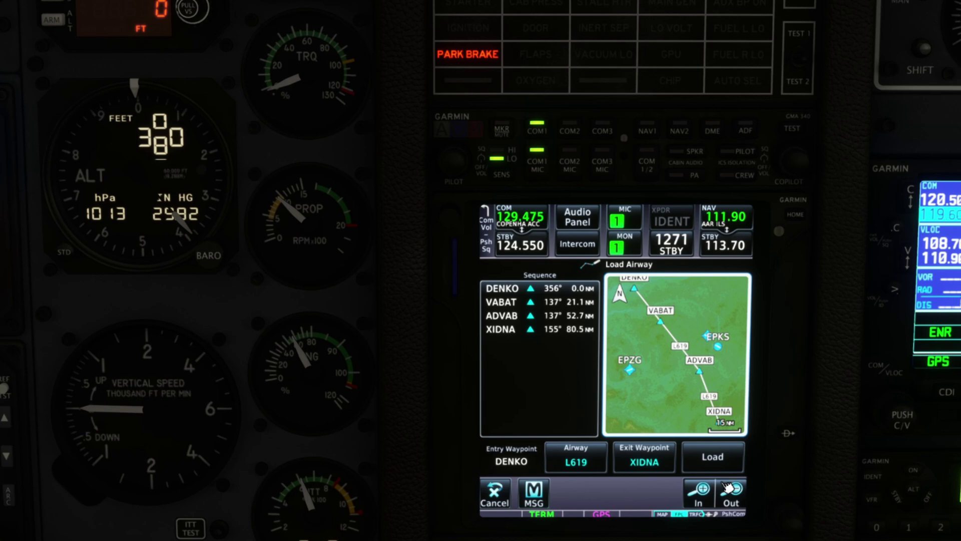
pyautogui.click(715, 458)
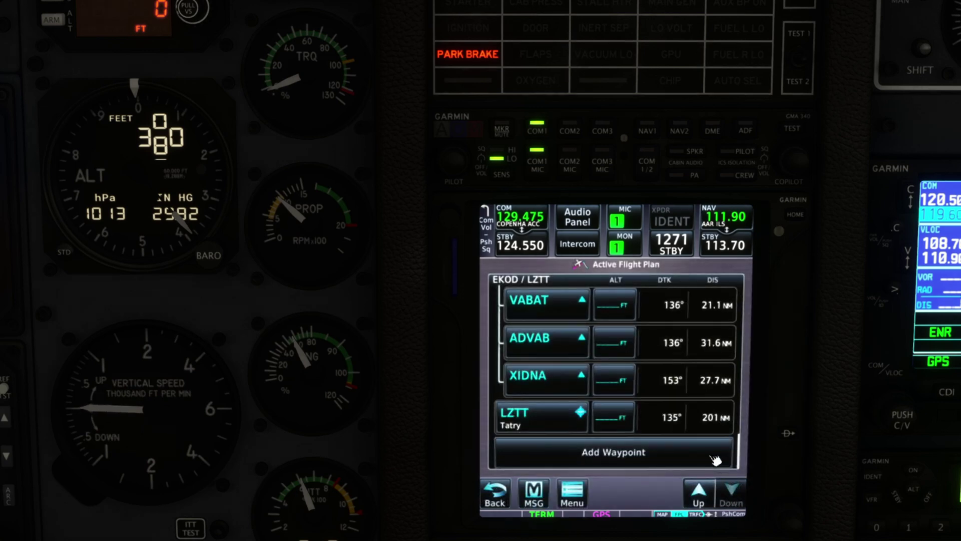
# Load airway L617 from XIDNA with NUDRO as its exit waypoint
pyautogui.click(535, 376)
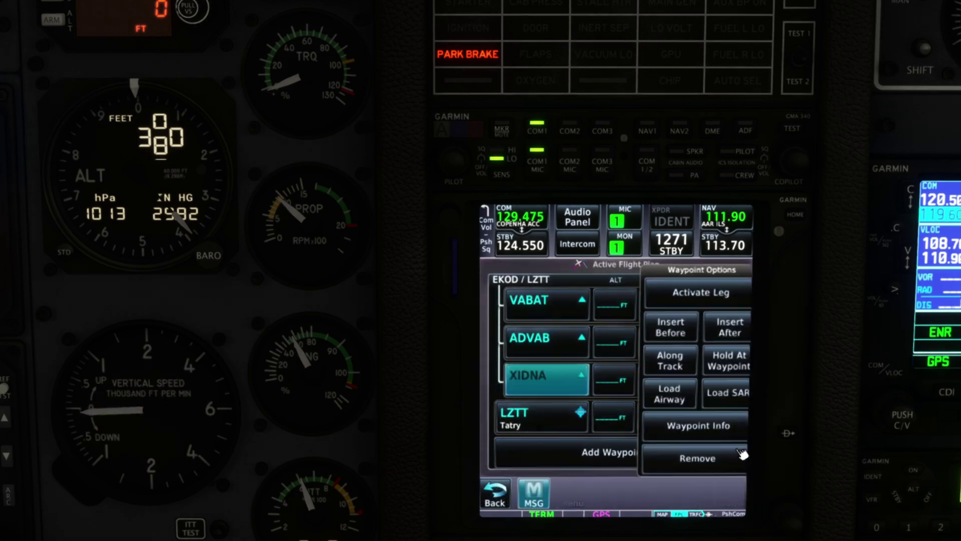
pyautogui.click(664, 394)
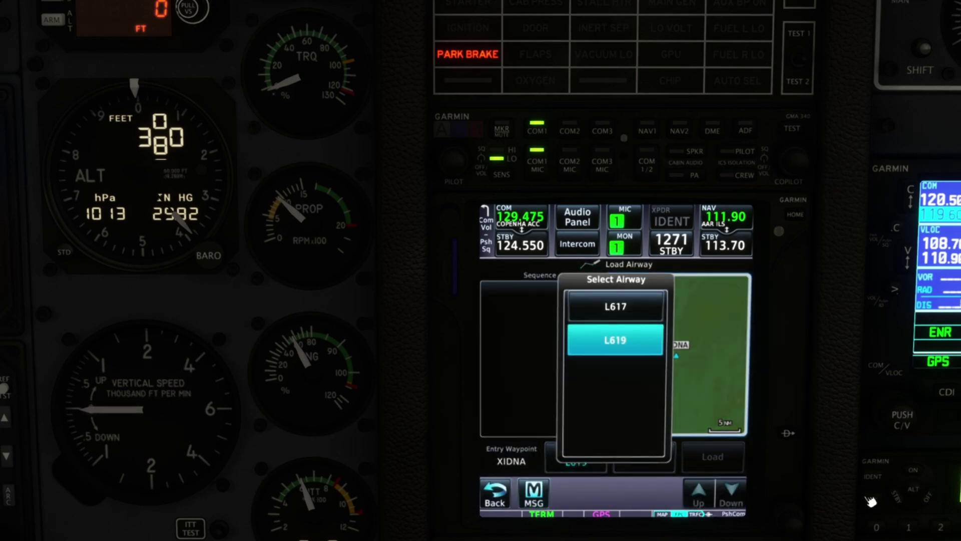
pyautogui.click(640, 305)
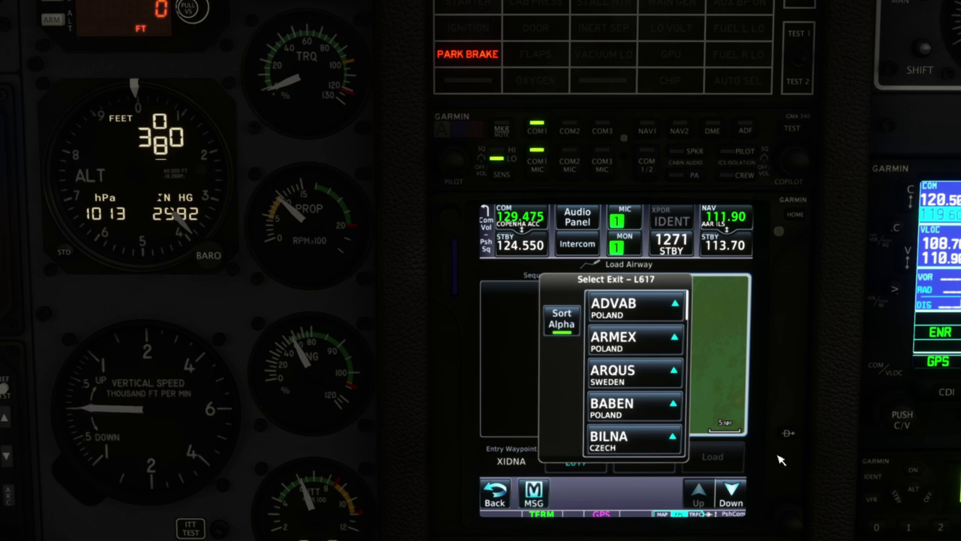
pyautogui.click(732, 493)
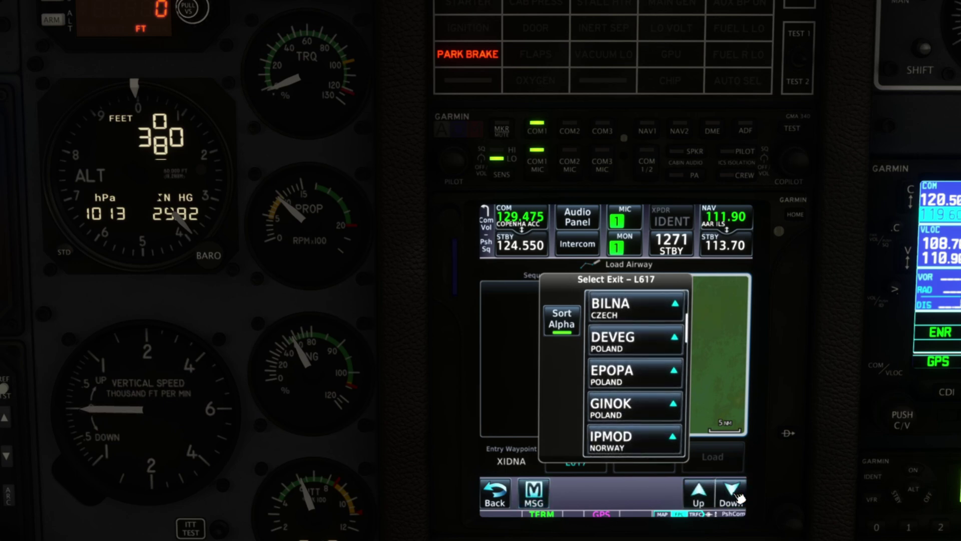
pyautogui.click(738, 496)
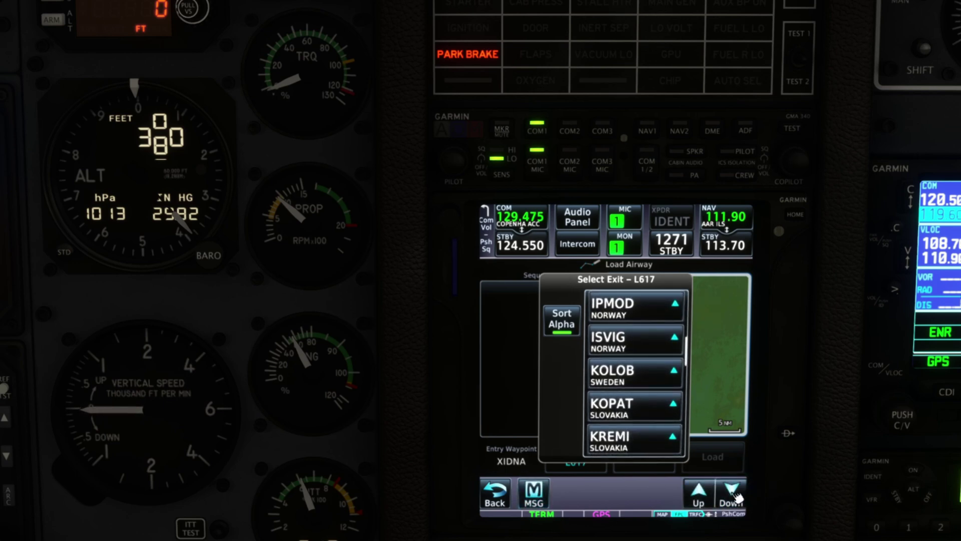
pyautogui.click(738, 496)
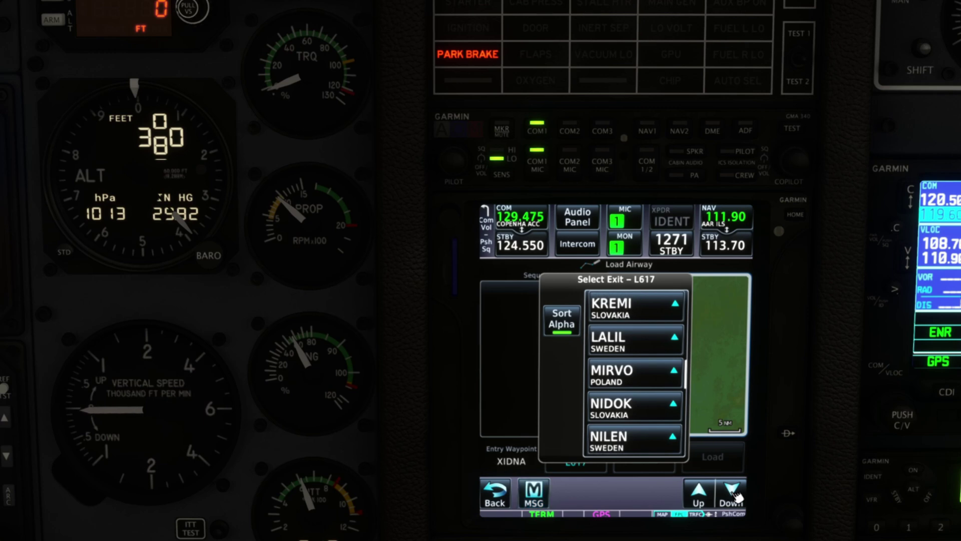
pyautogui.click(738, 496)
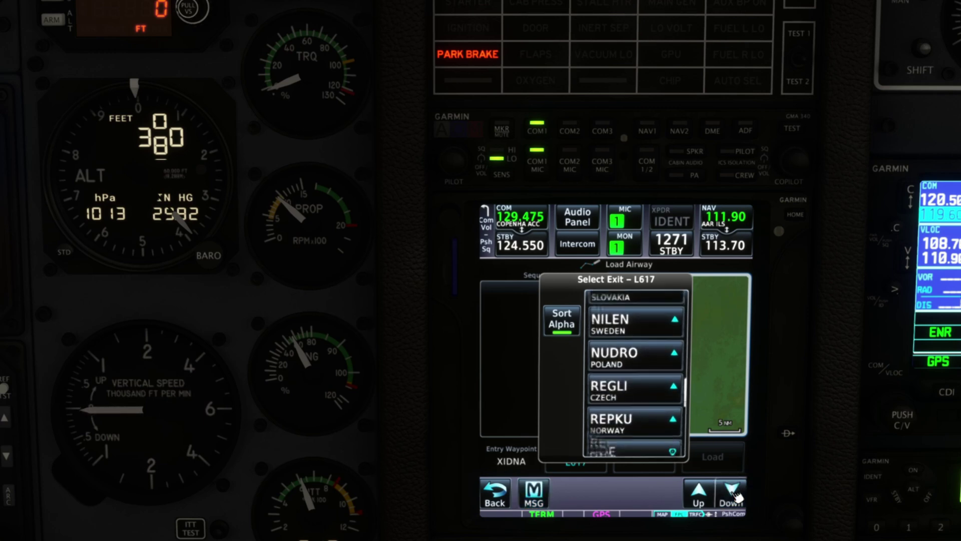
pyautogui.click(641, 344)
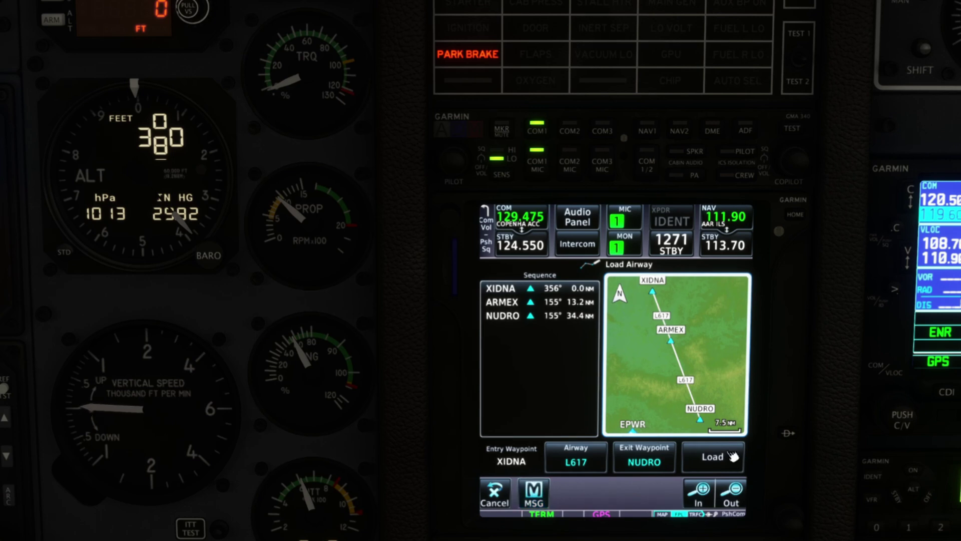
pyautogui.click(732, 455)
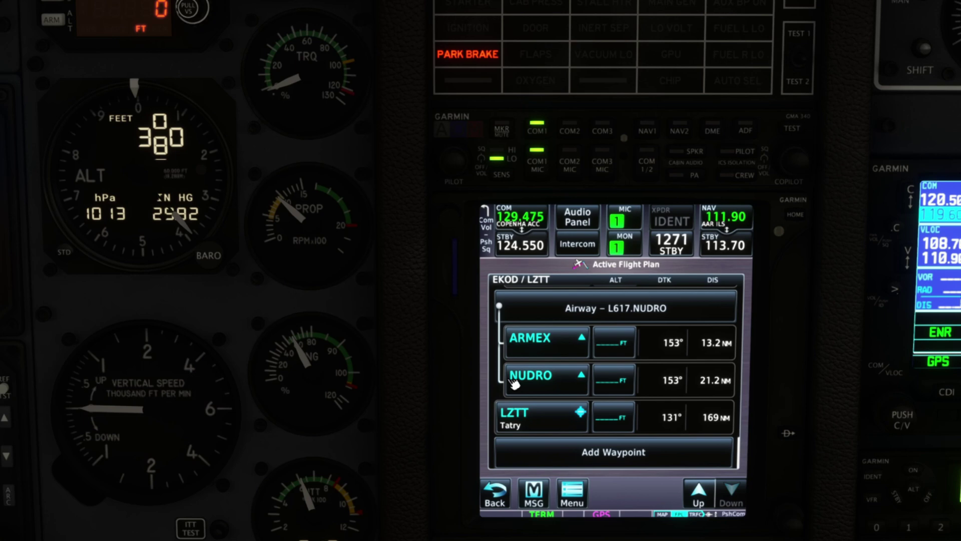
# Load airway T710 from NUDRO with LOLKA as its exit waypoint
pyautogui.click(540, 381)
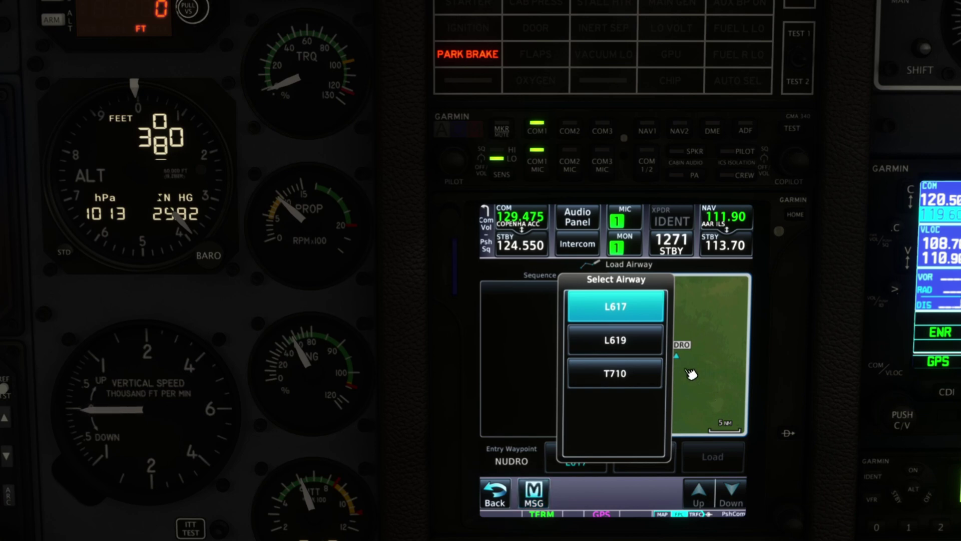
pyautogui.click(622, 385)
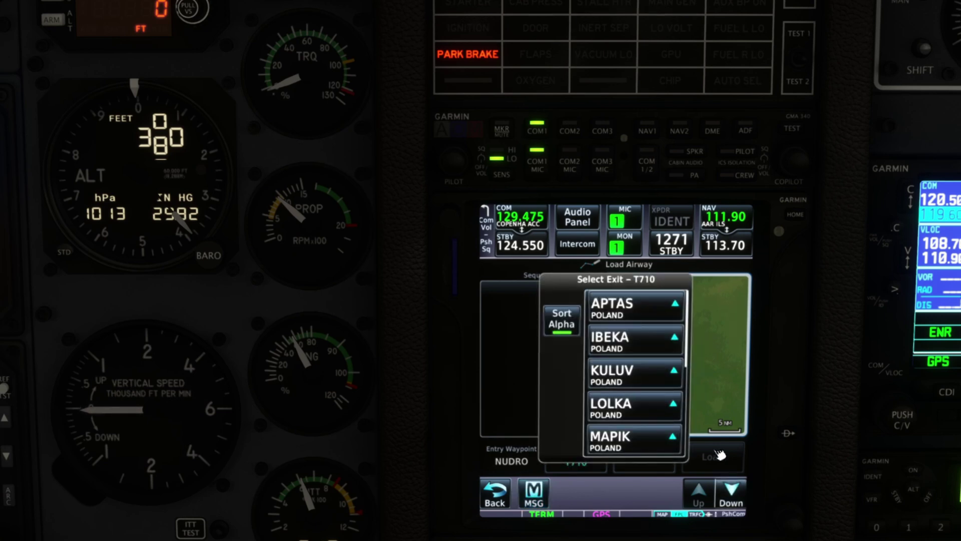
pyautogui.click(624, 416)
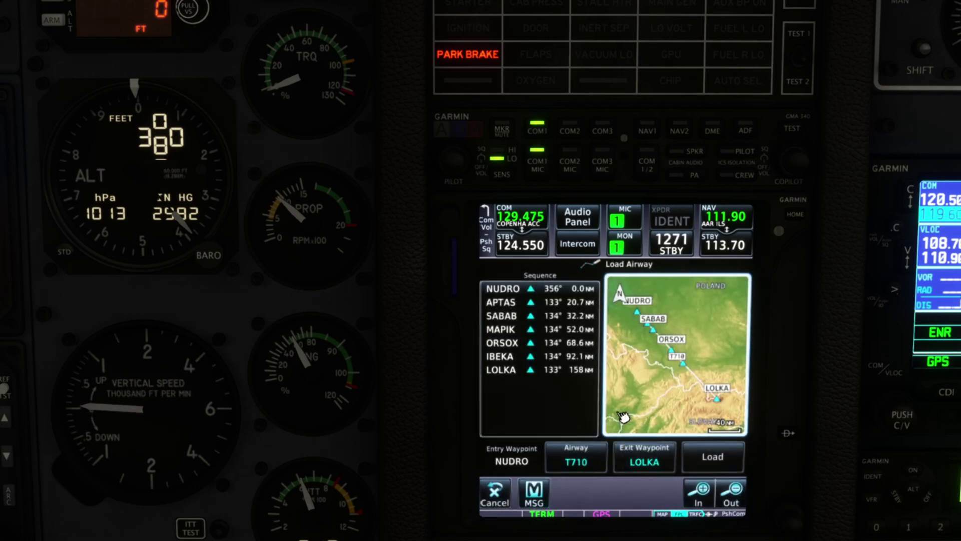
pyautogui.click(727, 461)
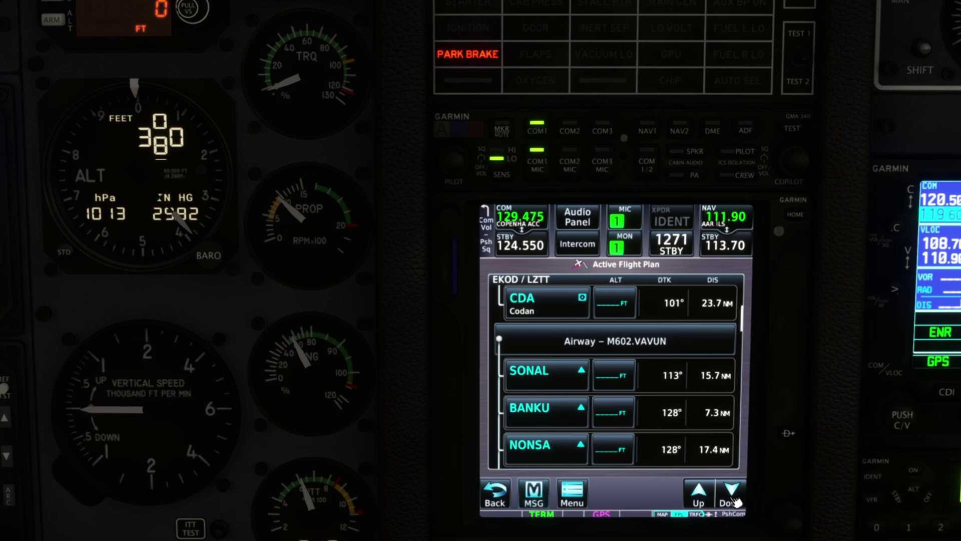
# Review the waypoints and airways of the active flight plan from CDA down to the destination LZTT
pyautogui.click(734, 498)
pyautogui.click(733, 497)
pyautogui.click(732, 496)
pyautogui.click(732, 495)
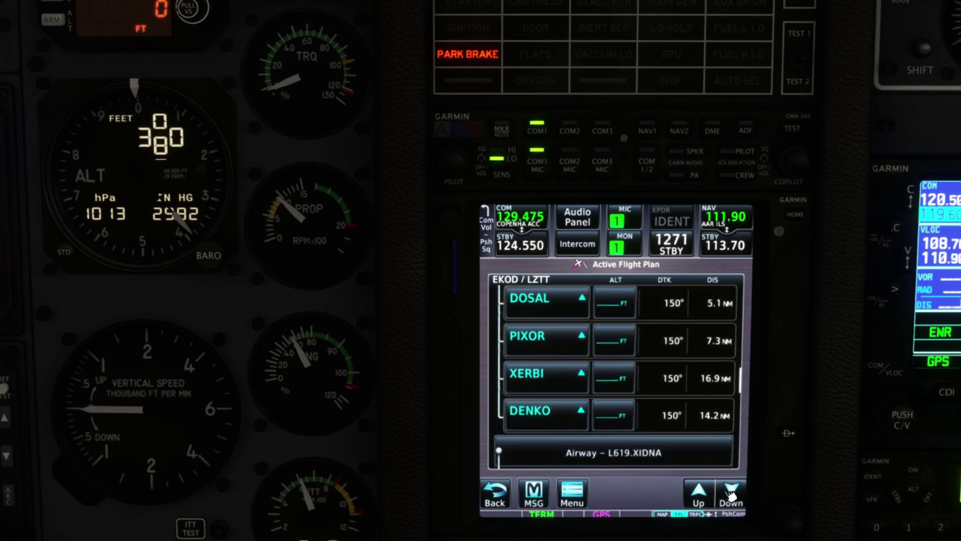
pyautogui.click(731, 494)
pyautogui.click(731, 495)
pyautogui.click(731, 495)
pyautogui.click(730, 496)
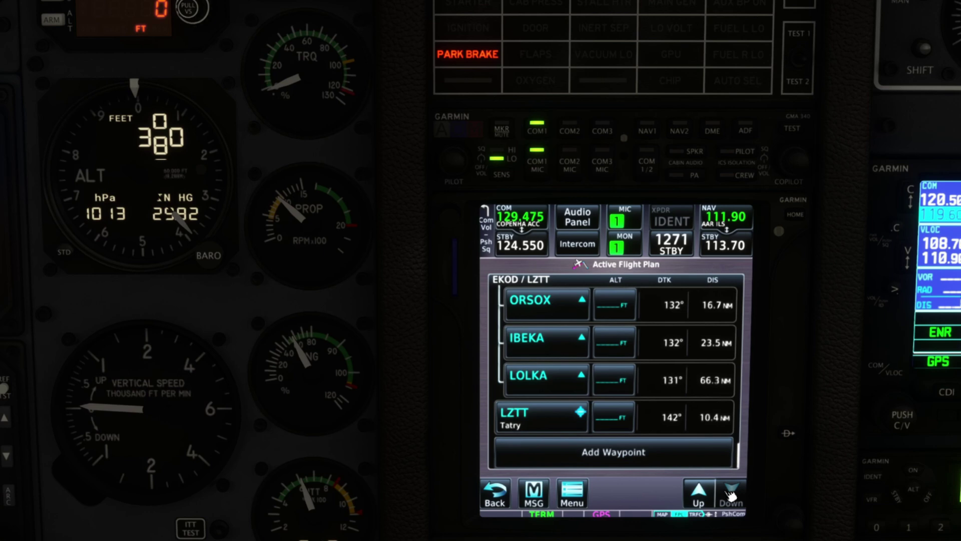
# Load the LOLK2D arrival into LZTT with the LOLKA transition and runway RW27
pyautogui.click(537, 425)
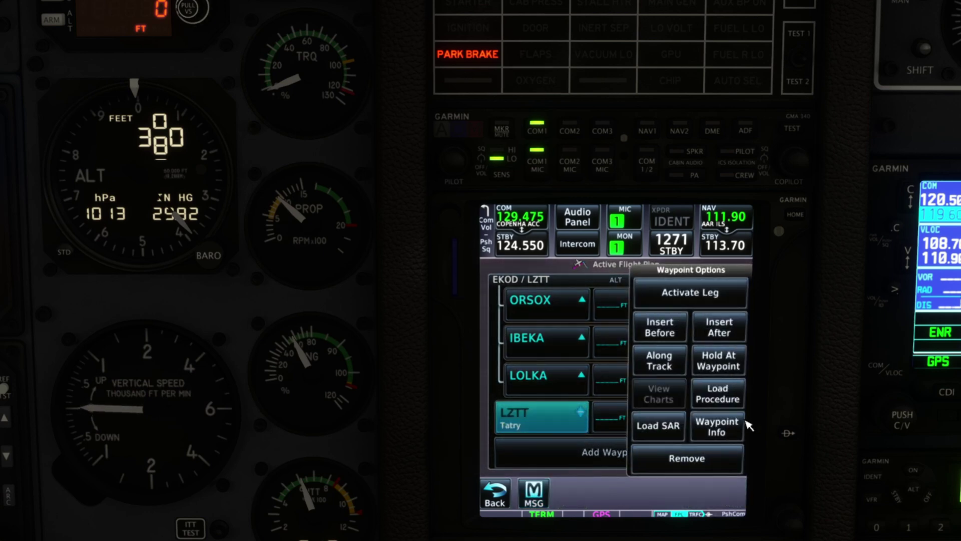
pyautogui.click(722, 397)
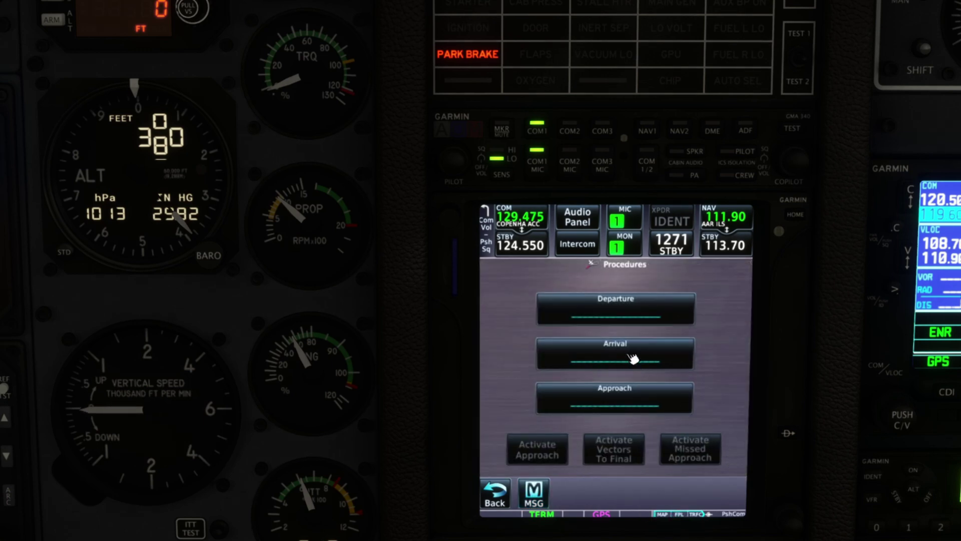
pyautogui.click(632, 356)
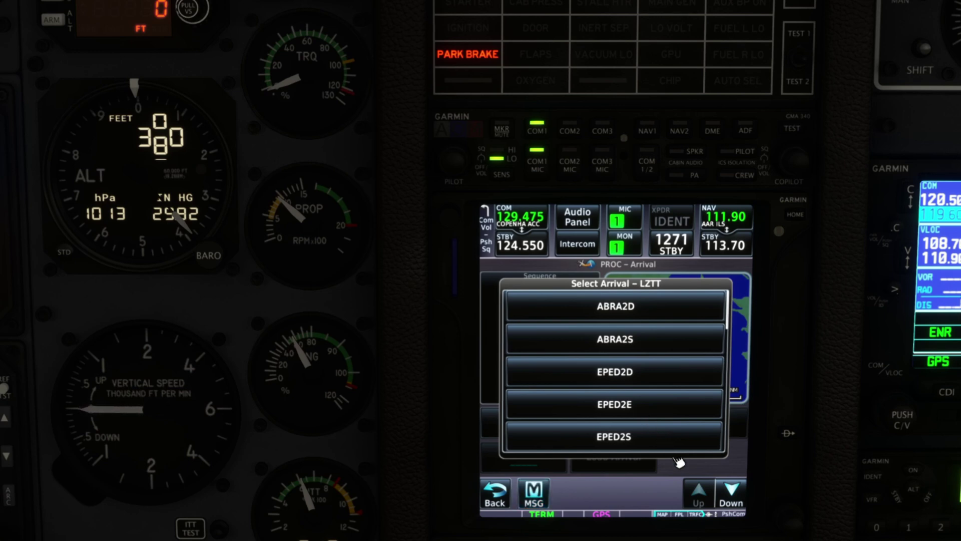
pyautogui.click(741, 500)
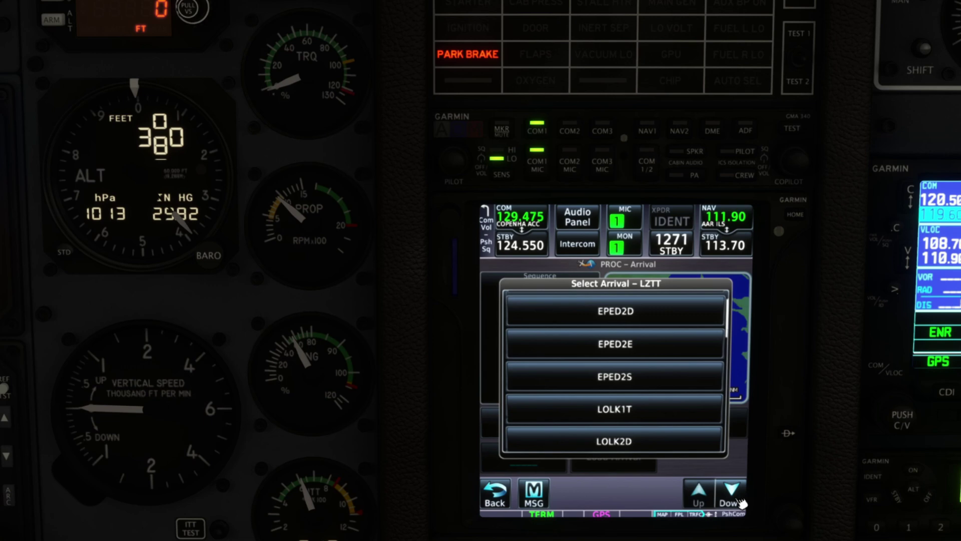
pyautogui.click(741, 501)
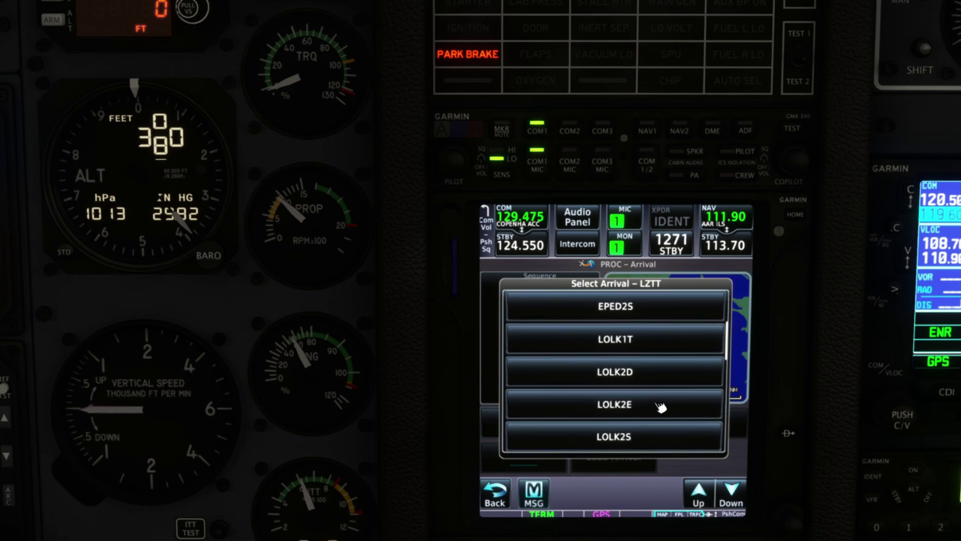
pyautogui.click(635, 376)
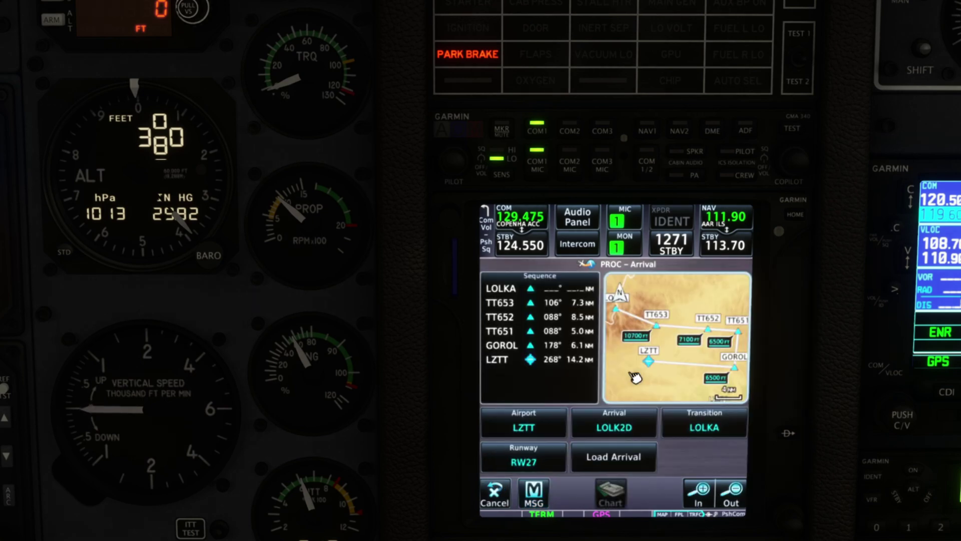
pyautogui.click(614, 456)
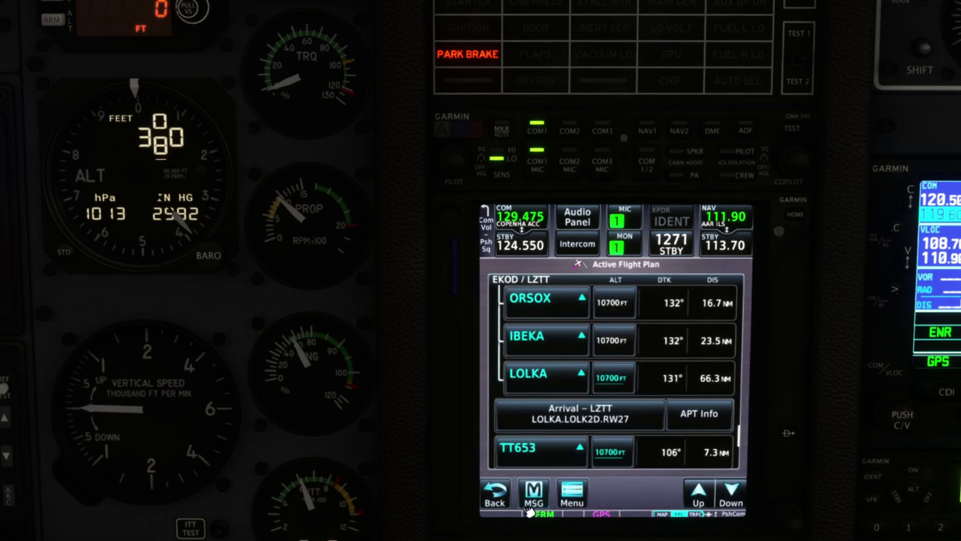
# Show the moving map at a wider range to examine the first leg from EKOD toward TUDLO
pyautogui.click(795, 214)
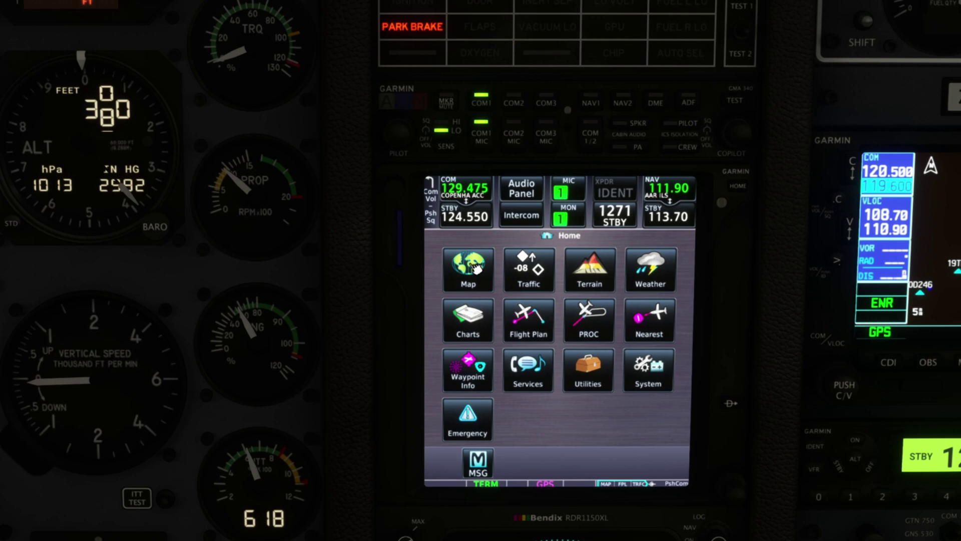
pyautogui.click(508, 292)
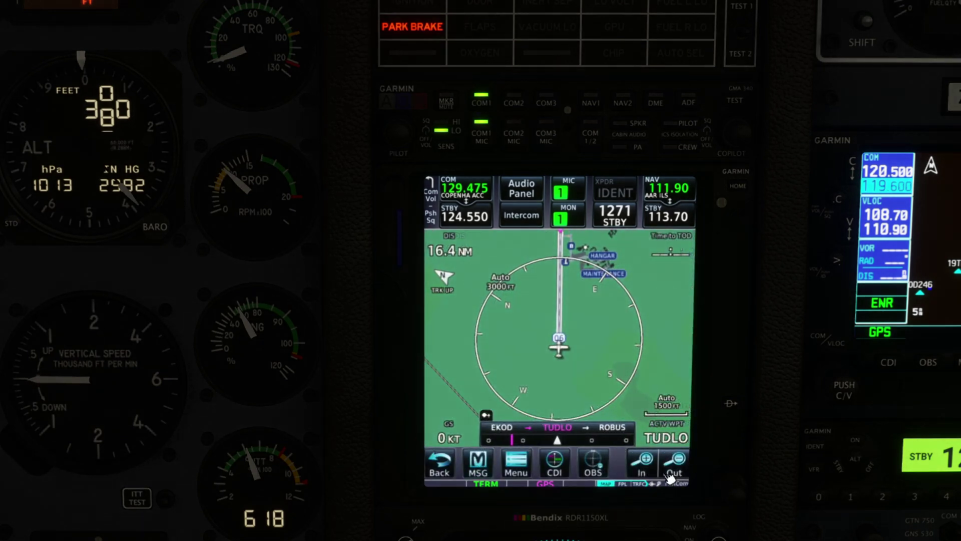
pyautogui.click(671, 475)
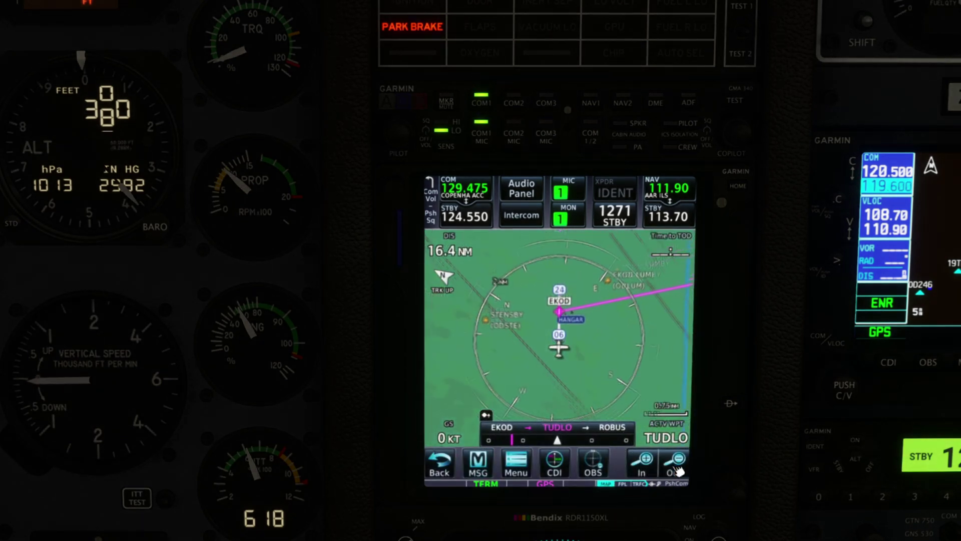
pyautogui.click(676, 468)
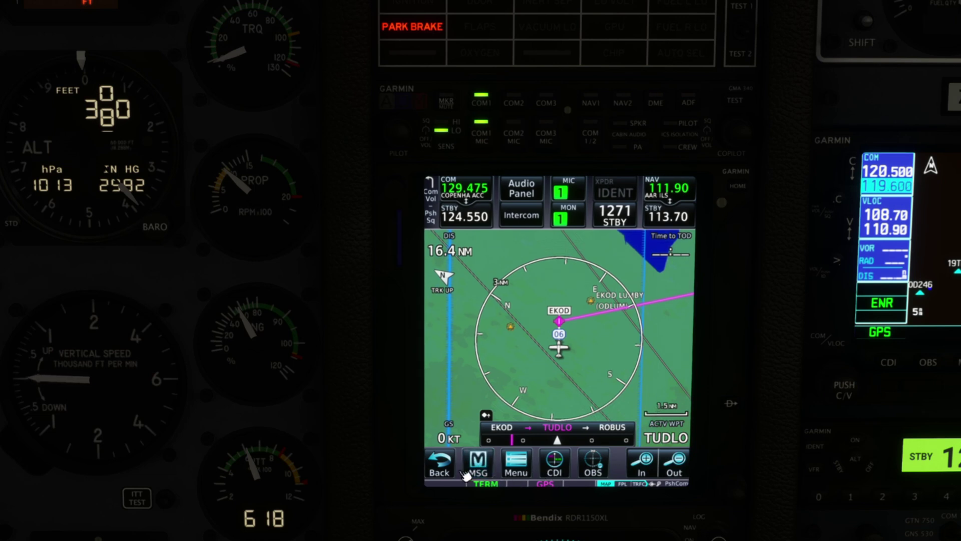
# Open the active flight plan and examine the altitudes assigned to its waypoints along the airways
pyautogui.click(572, 430)
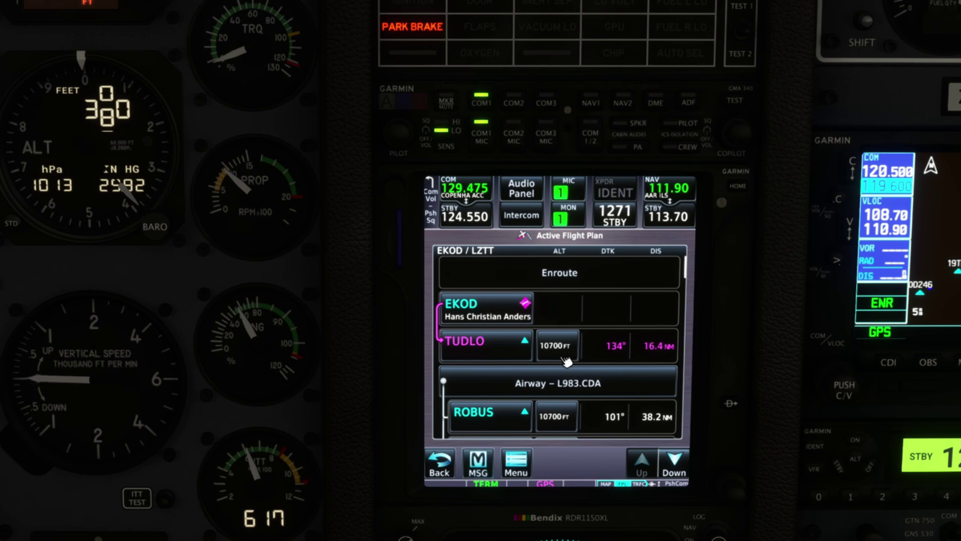
pyautogui.click(676, 471)
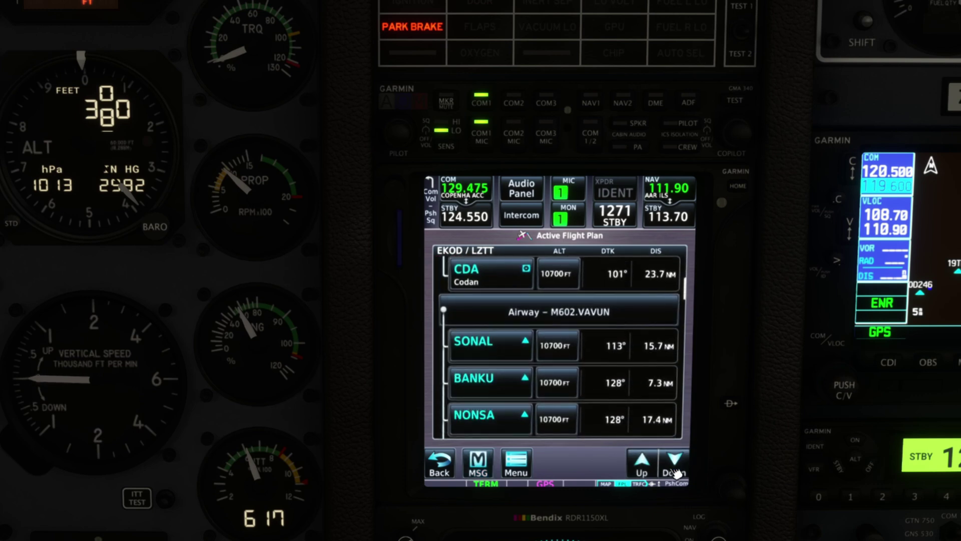
pyautogui.click(676, 470)
pyautogui.click(676, 470)
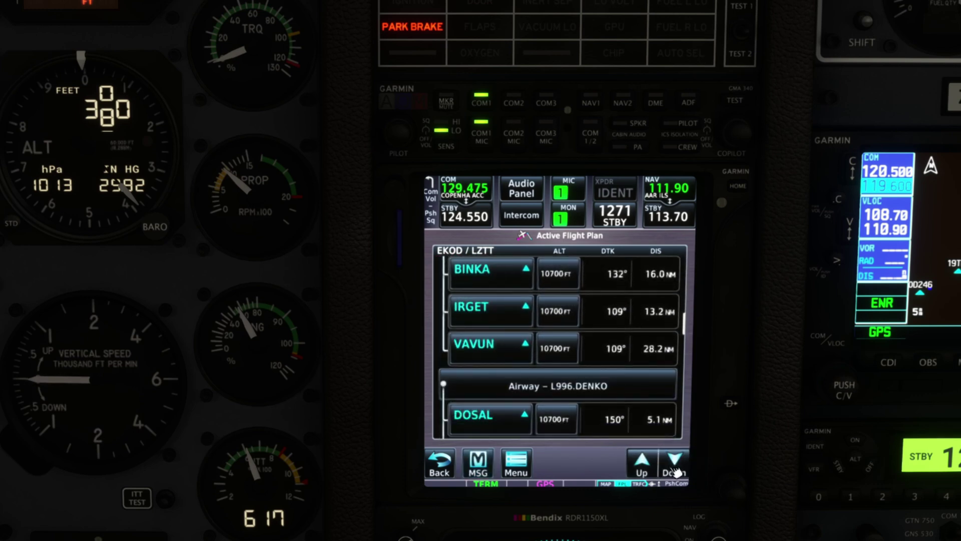
pyautogui.click(643, 466)
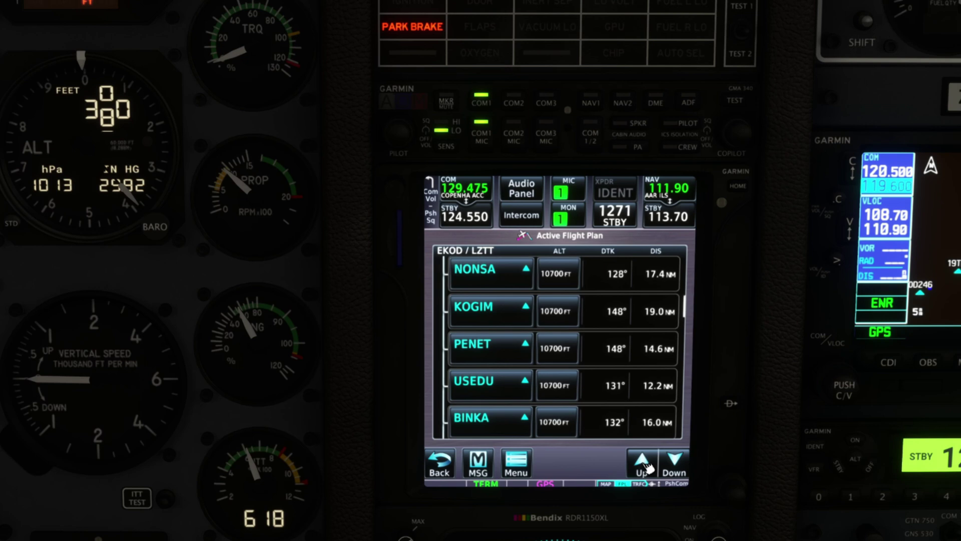
pyautogui.click(673, 468)
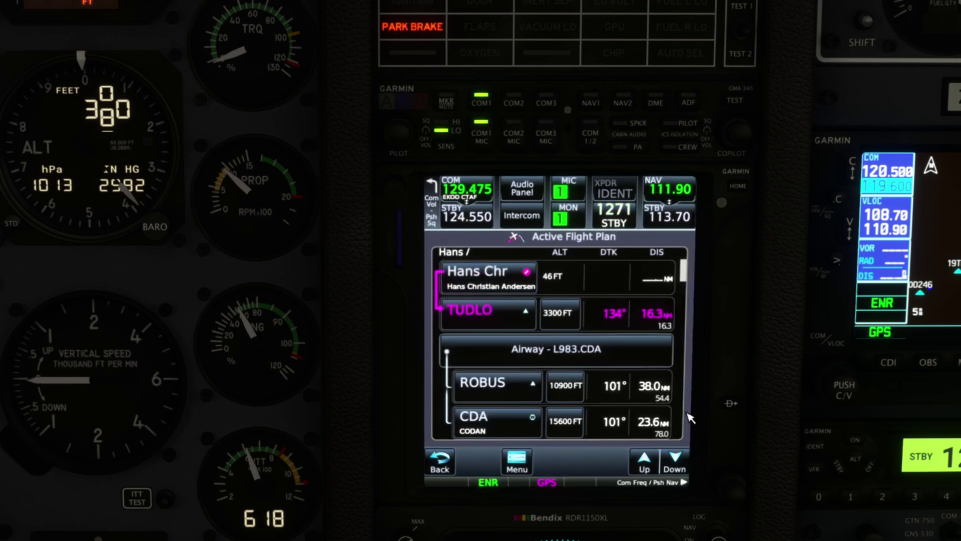
pyautogui.click(678, 462)
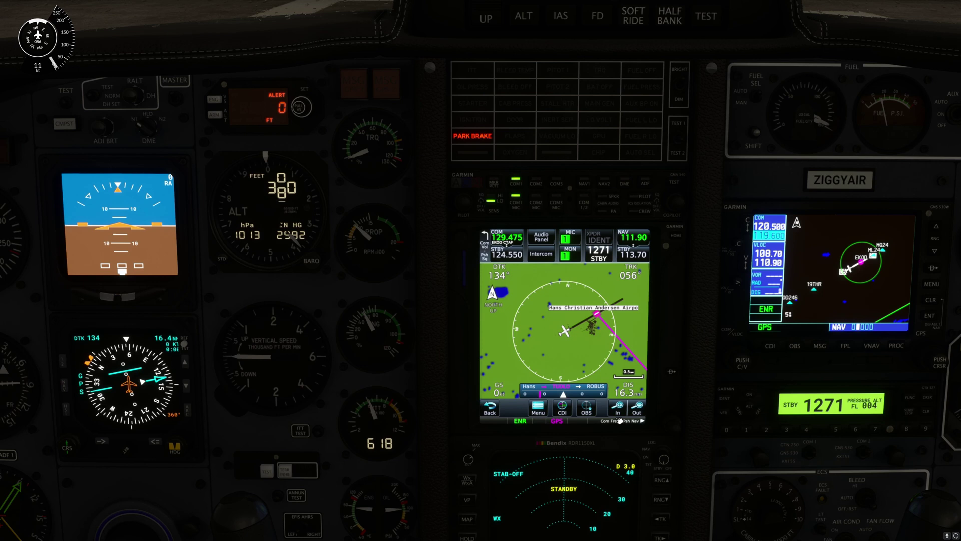
# Examine the departure leg on the moving map at wider and closer ranges, and return to the active flight plan
pyautogui.click(639, 412)
pyautogui.click(640, 412)
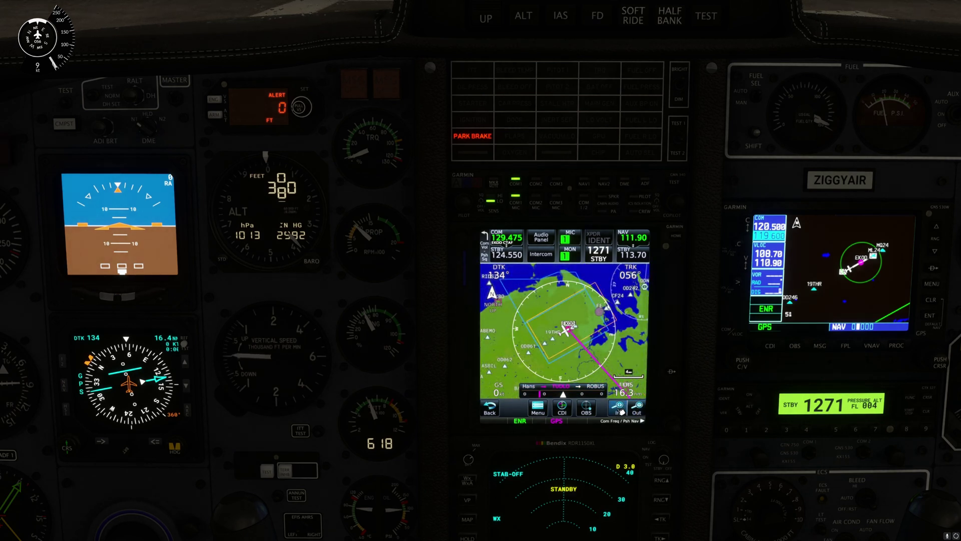
pyautogui.click(621, 412)
pyautogui.click(620, 411)
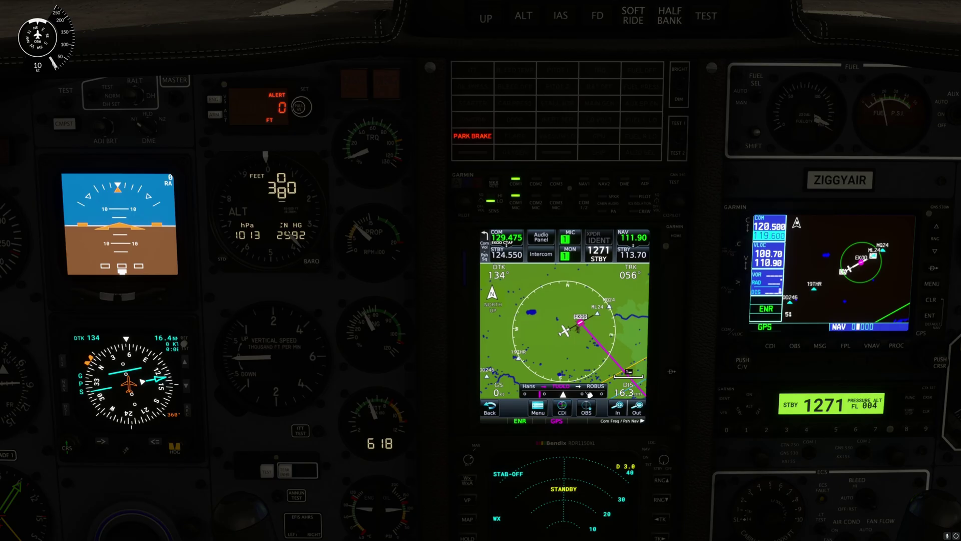
pyautogui.click(563, 391)
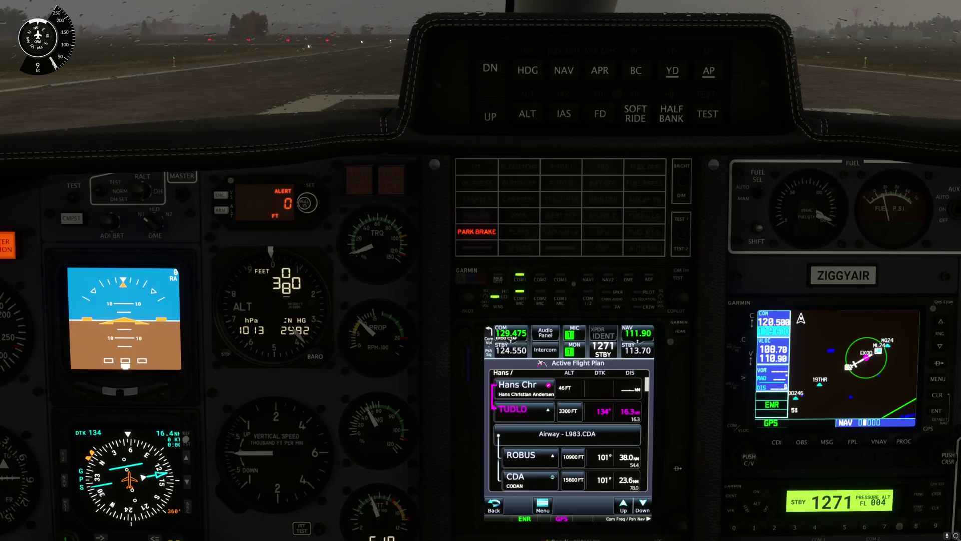
# Set the altitude preselector to 11,000 ft
pyautogui.hotkey('alt', '1')
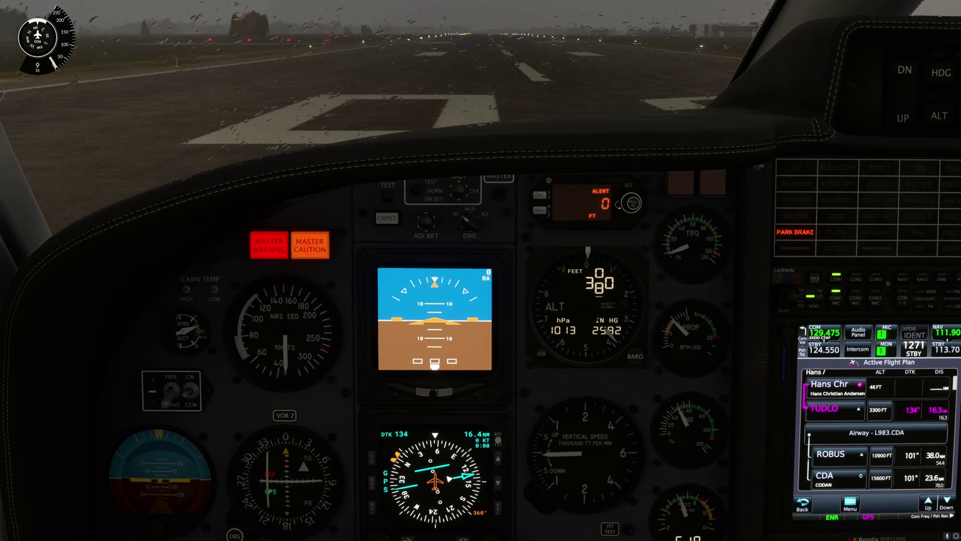
pyautogui.scroll(3, 620, 204)
pyautogui.scroll(5, 619, 204)
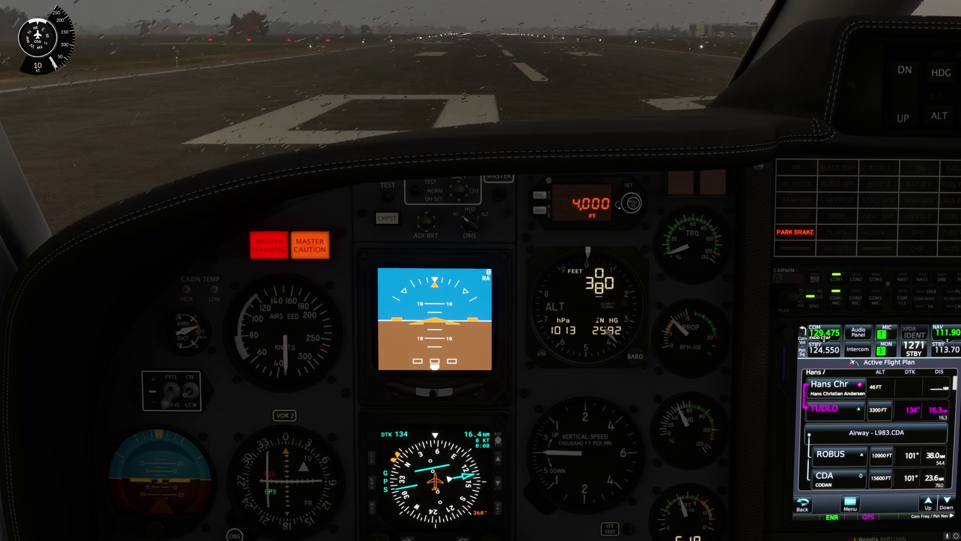
pyautogui.scroll(4, 619, 204)
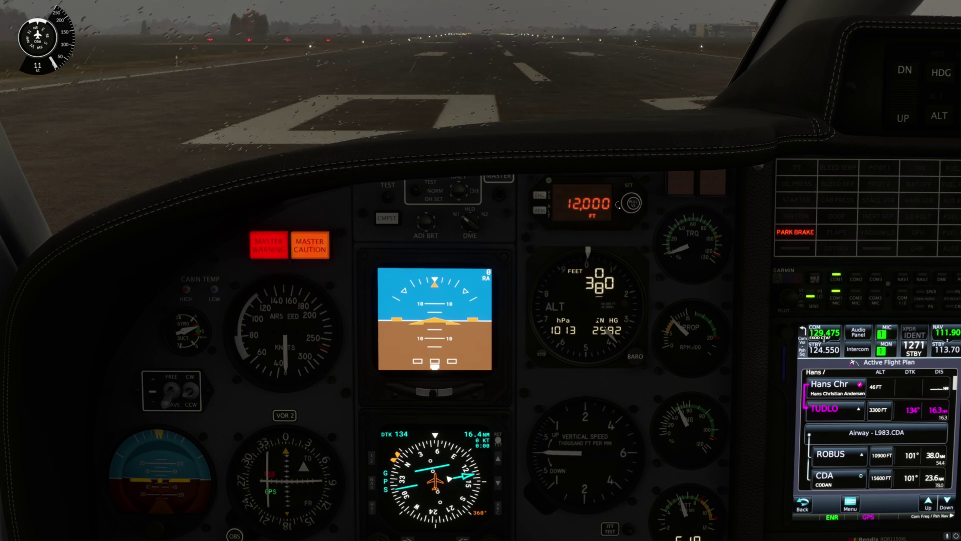
pyautogui.scroll(-1, 619, 205)
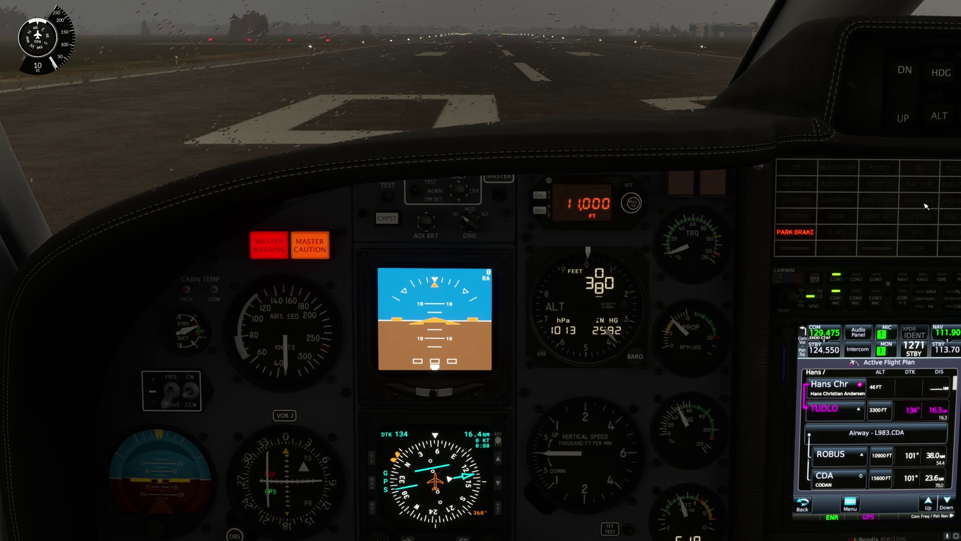
# Brighten the cockpit panel lighting
pyautogui.hotkey('ctrl', 'space')
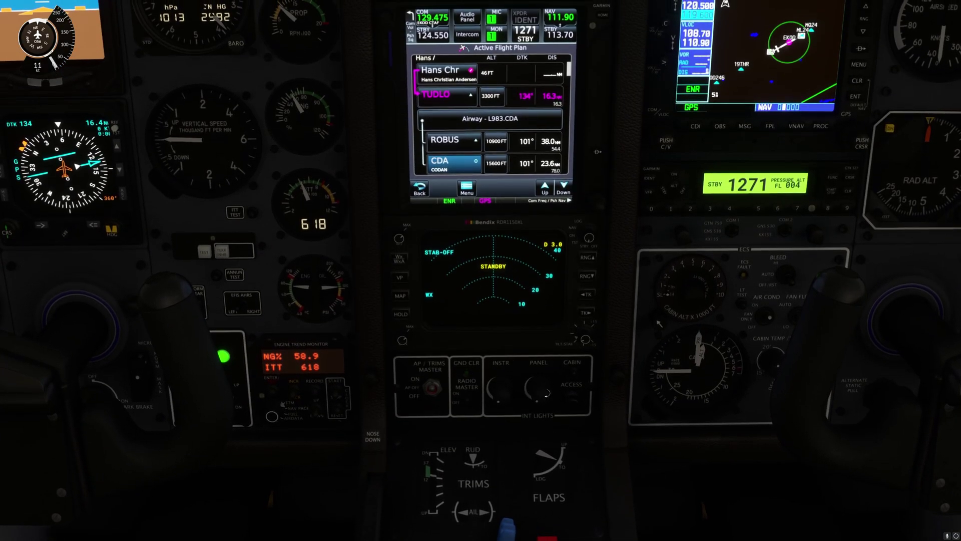
pyautogui.scroll(3, 547, 394)
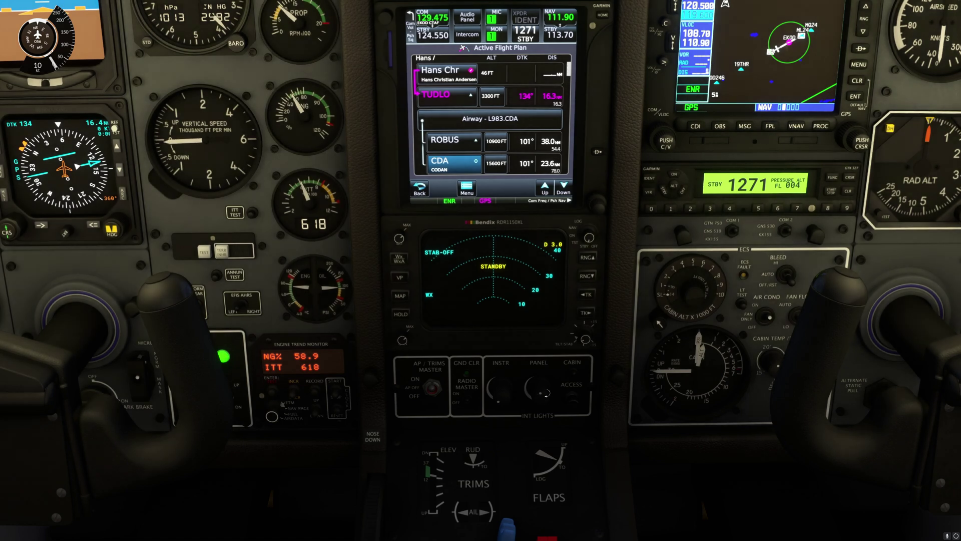